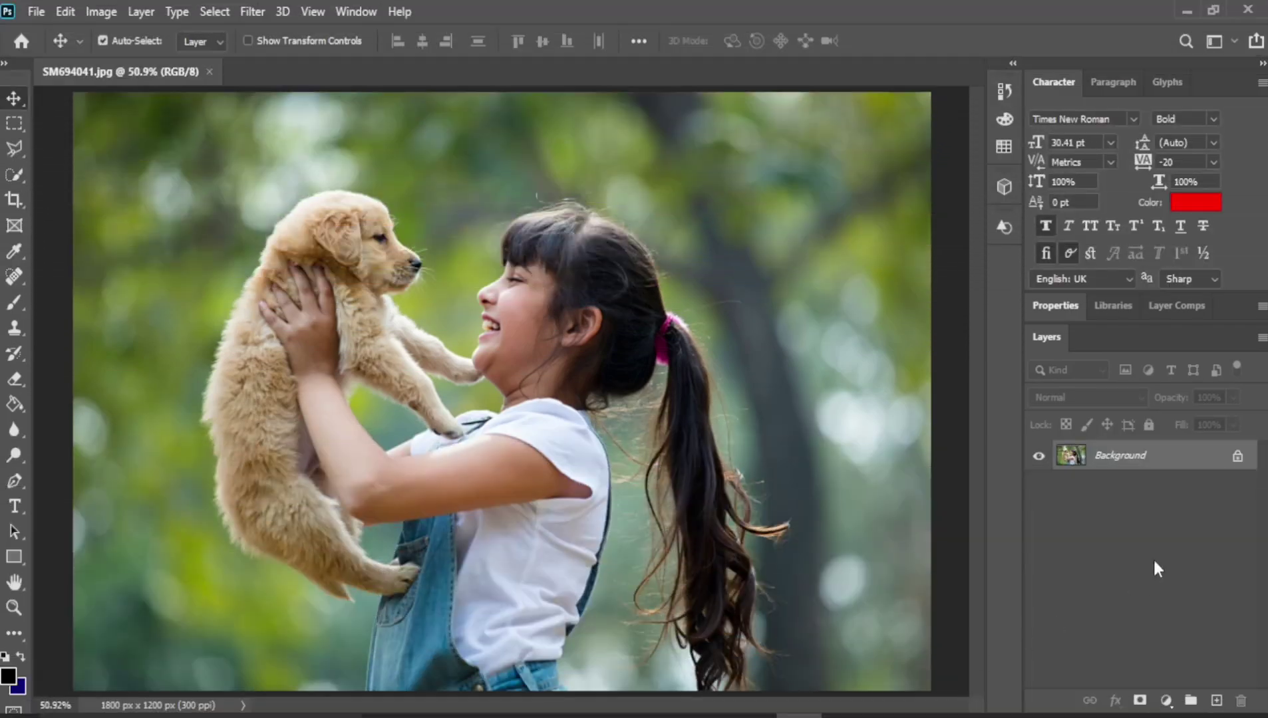
- Duplicate Background as Background copy, hide the original, and open the copy in Camera Raw Filter
right_click(1157, 461)
click(1162, 491)
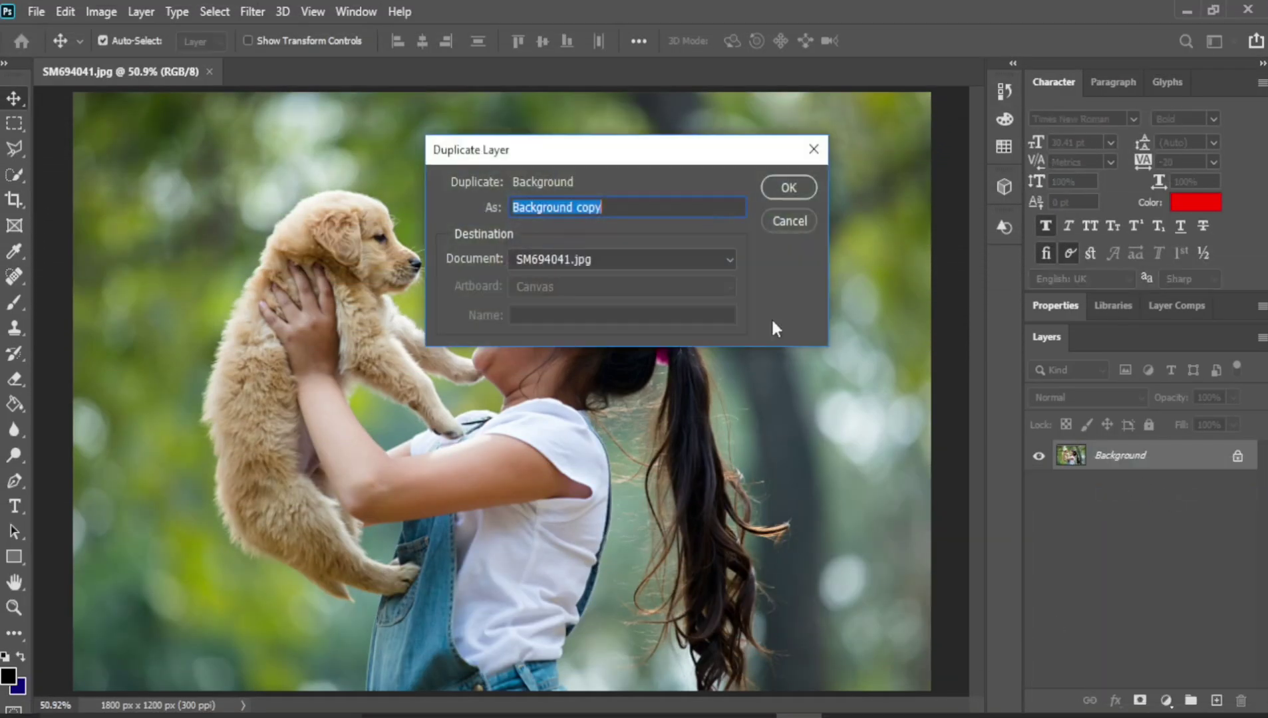
click(787, 188)
click(1038, 486)
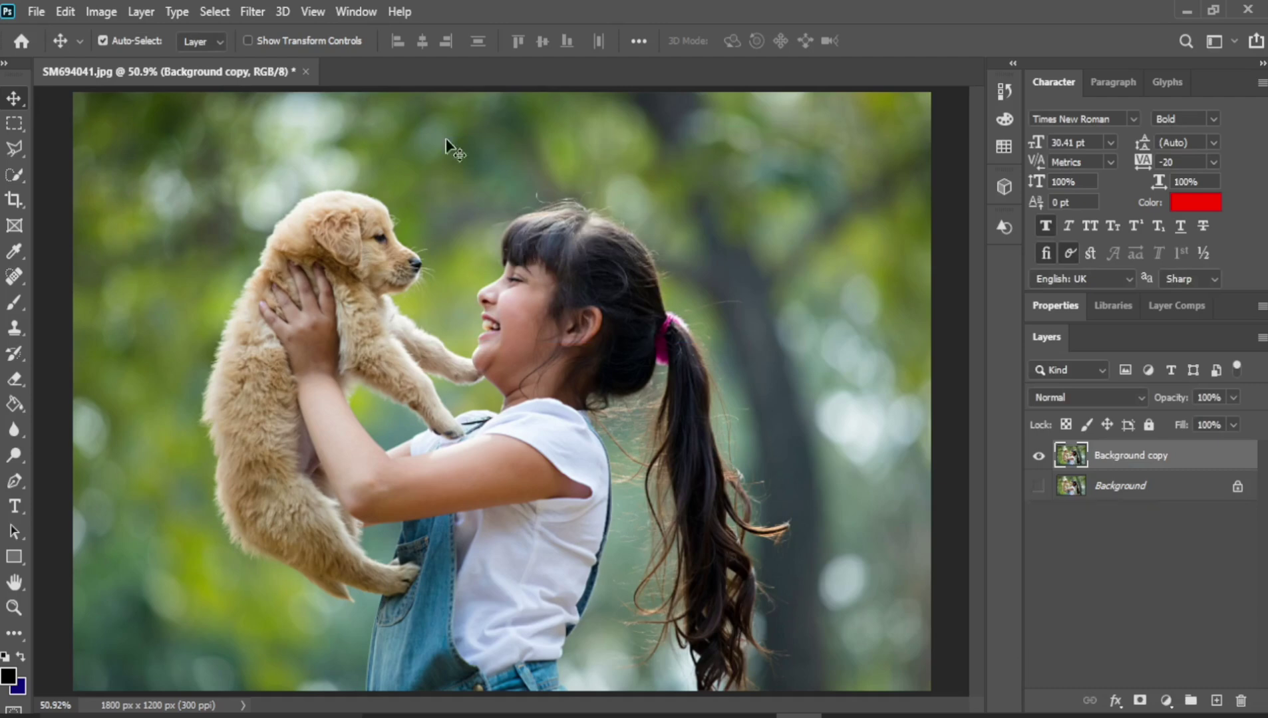
click(252, 11)
click(291, 130)
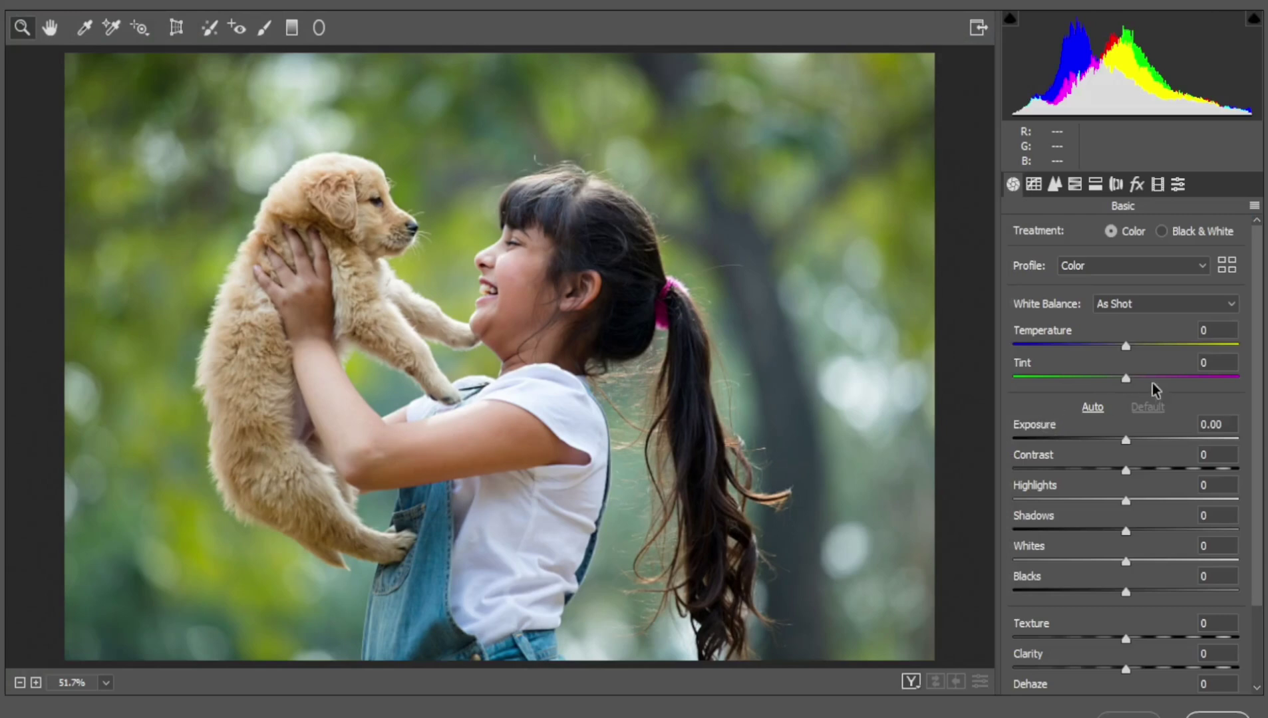
- In the Basic panel set Tint +5, Contrast +50, Highlights +20 and Shadows -48
click(1230, 362)
text(5)
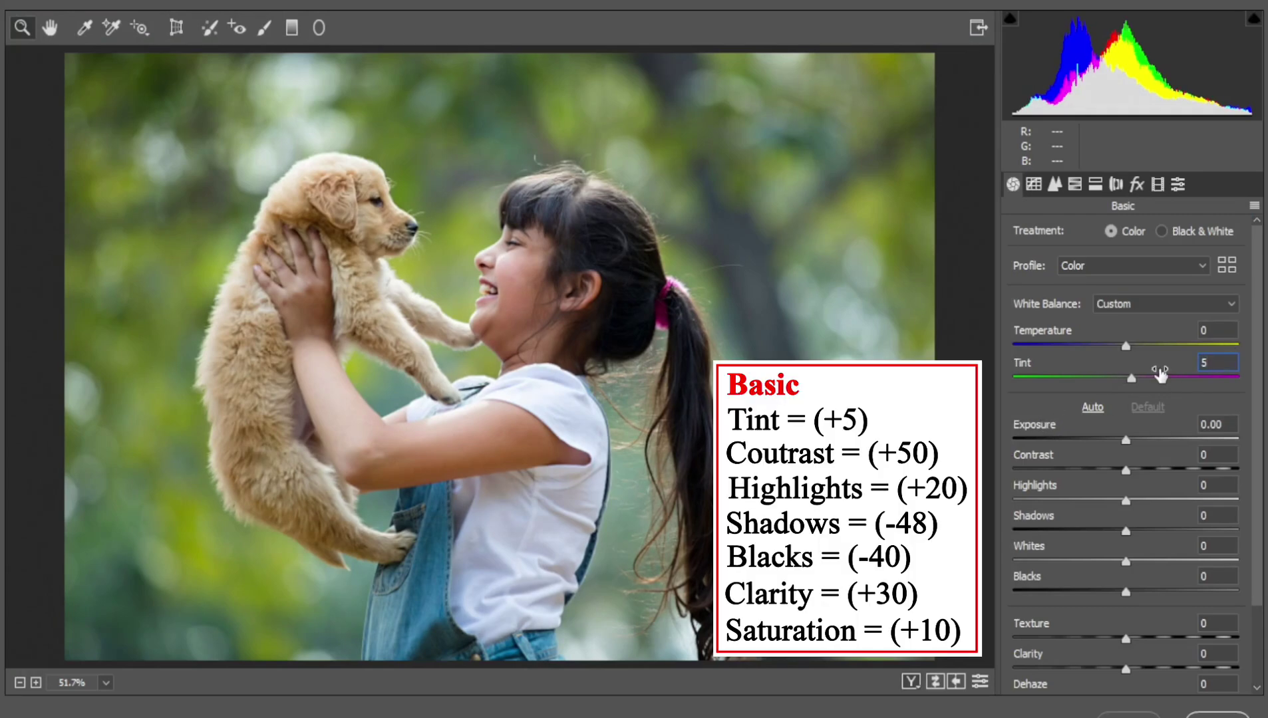
key(Tab)
key(Tab)
text(50)
key(Tab)
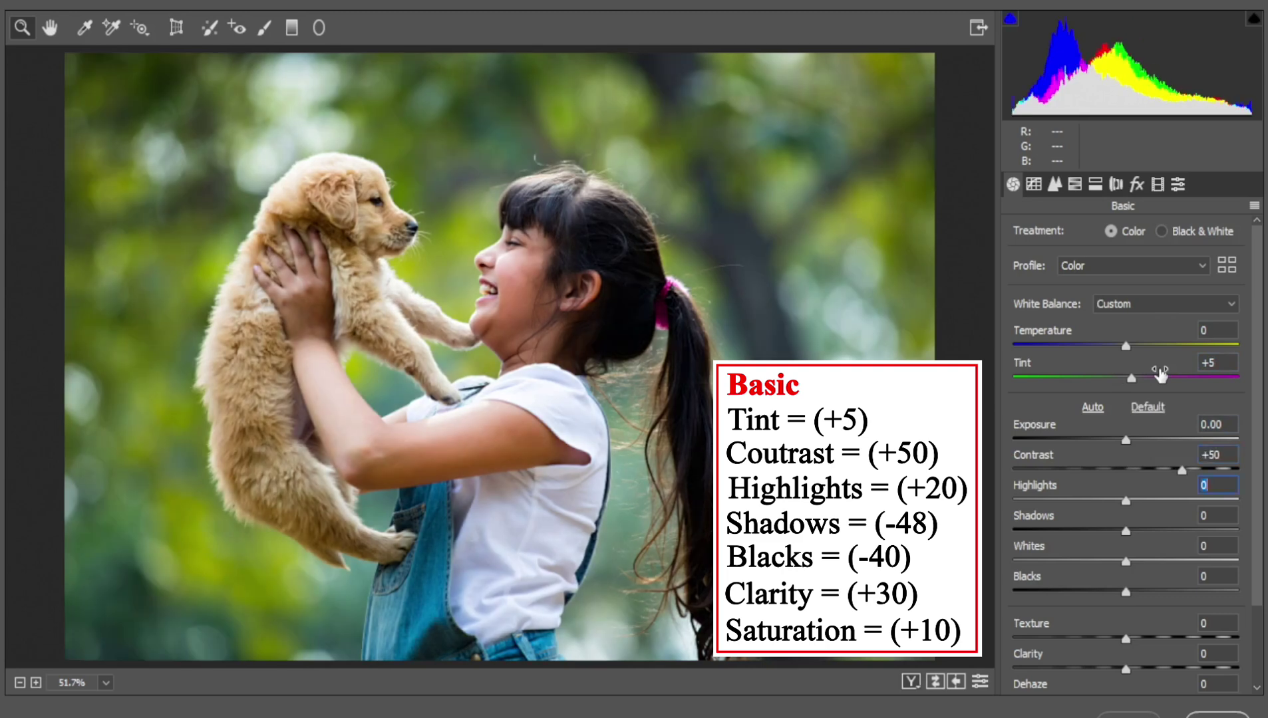
text(20)
key(Tab)
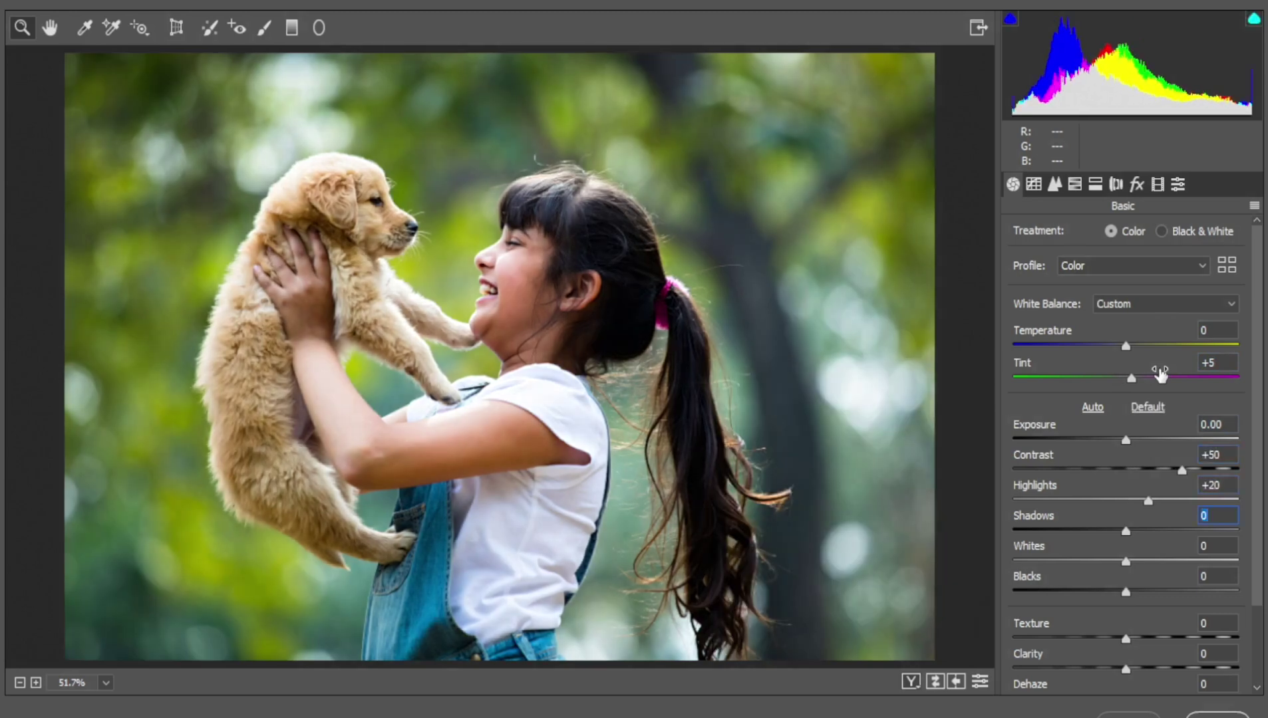
text(4)
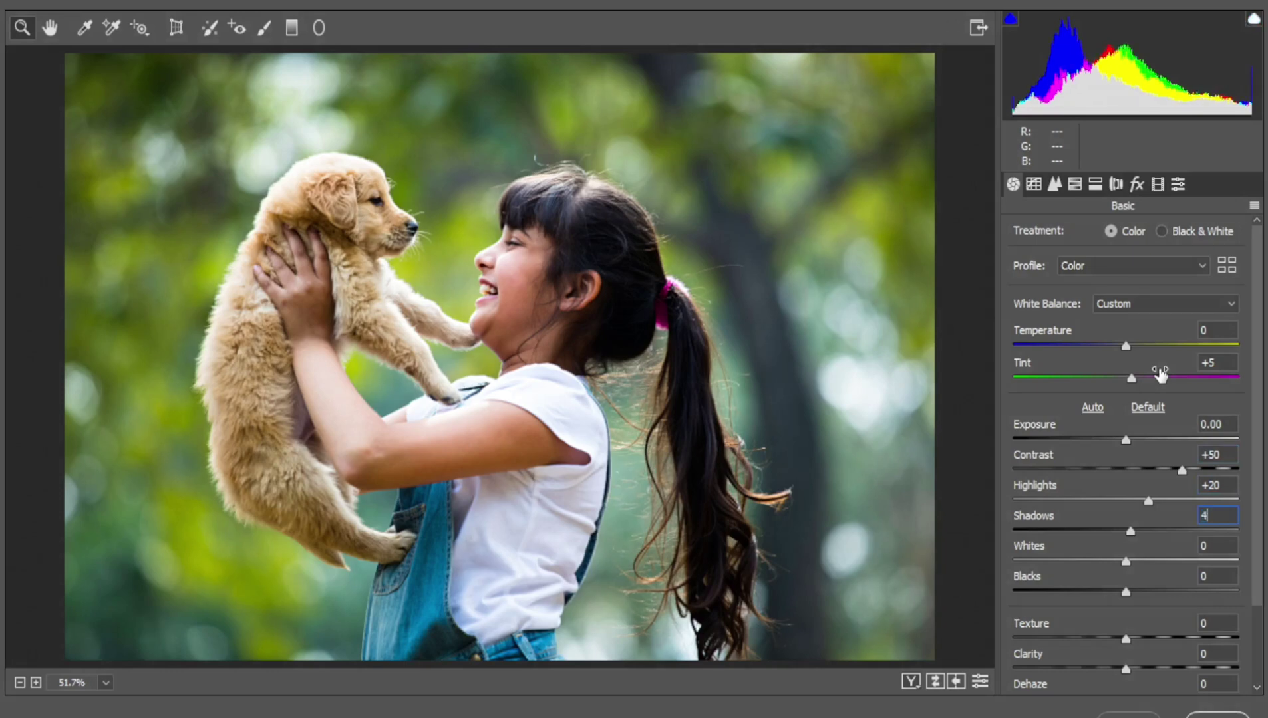
key(BackSpace)
text(-48)
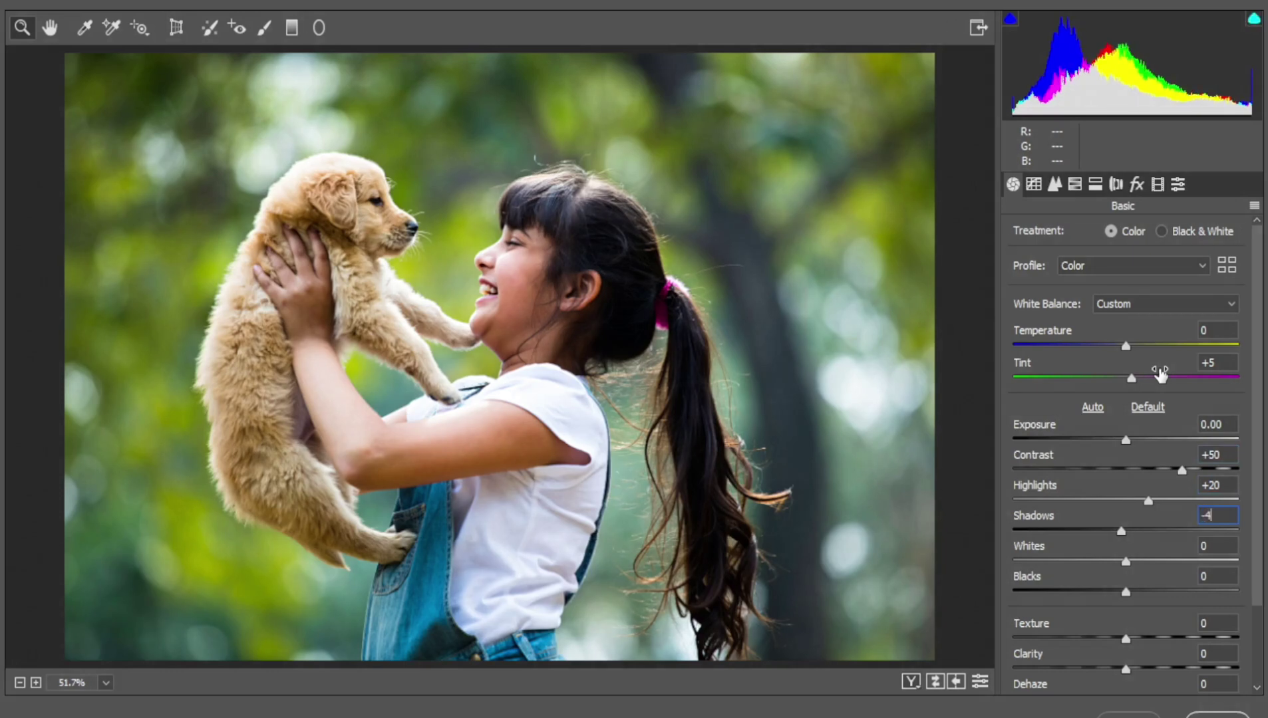
key(Tab)
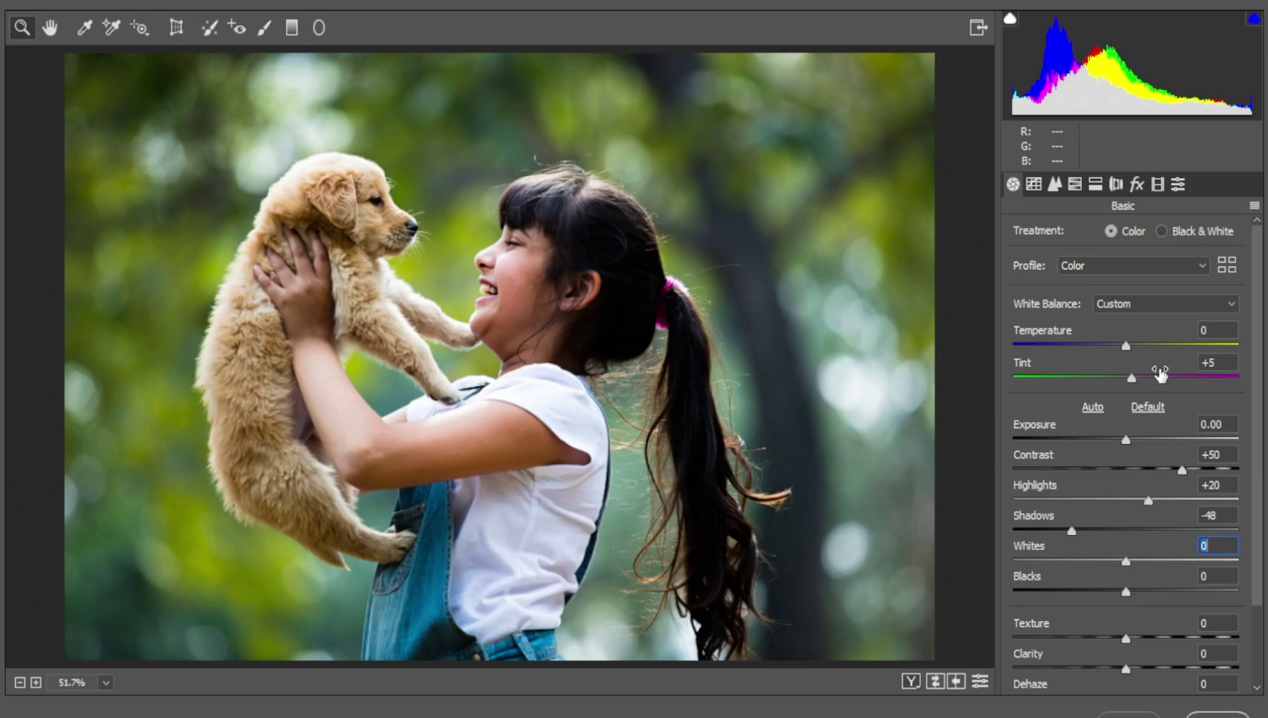
- Set Blacks to -40, Clarity to +30 and Saturation to +10
key(Tab)
text(-4)
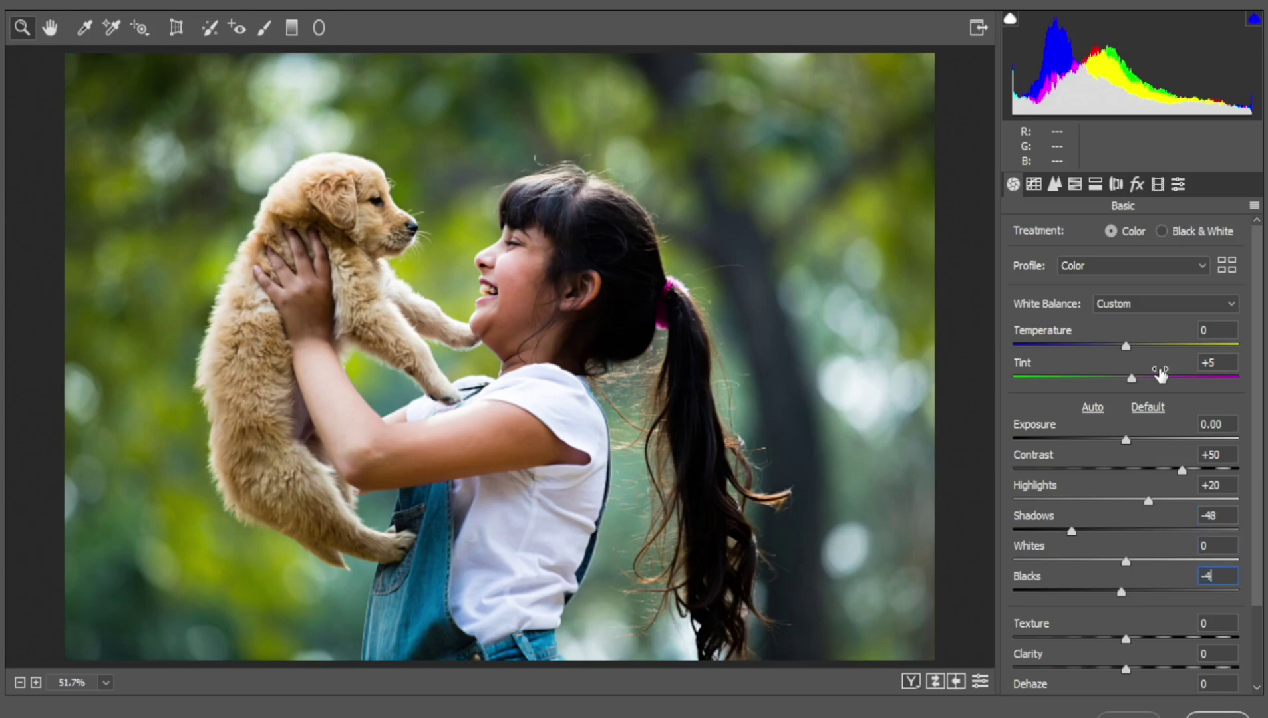
text(0)
key(Tab)
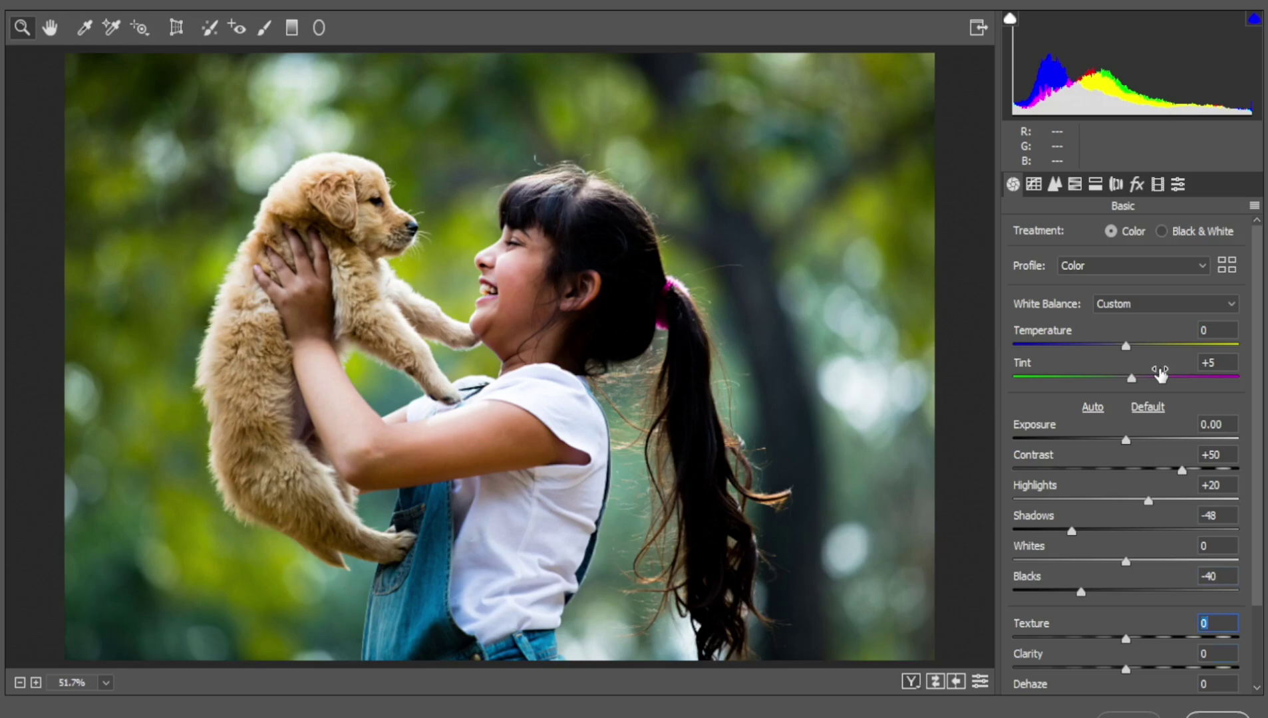
key(Tab)
text(30)
key(Tab)
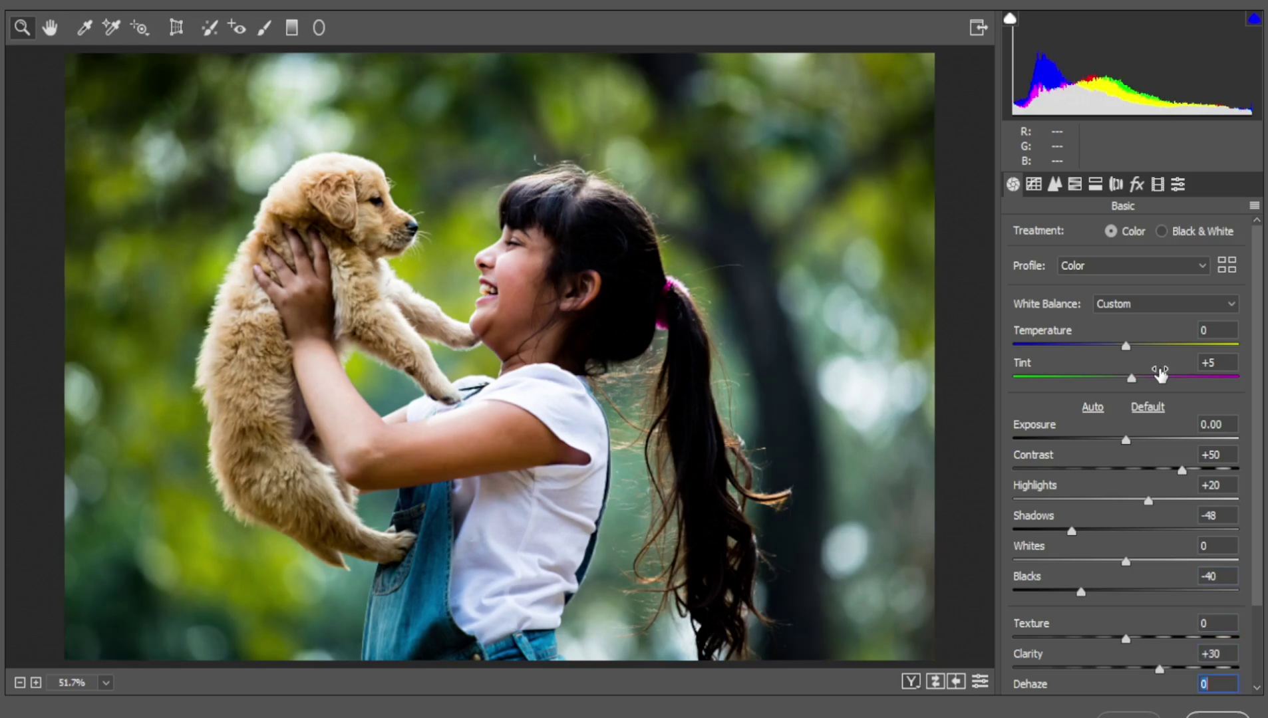
key(Tab)
key(Tab)
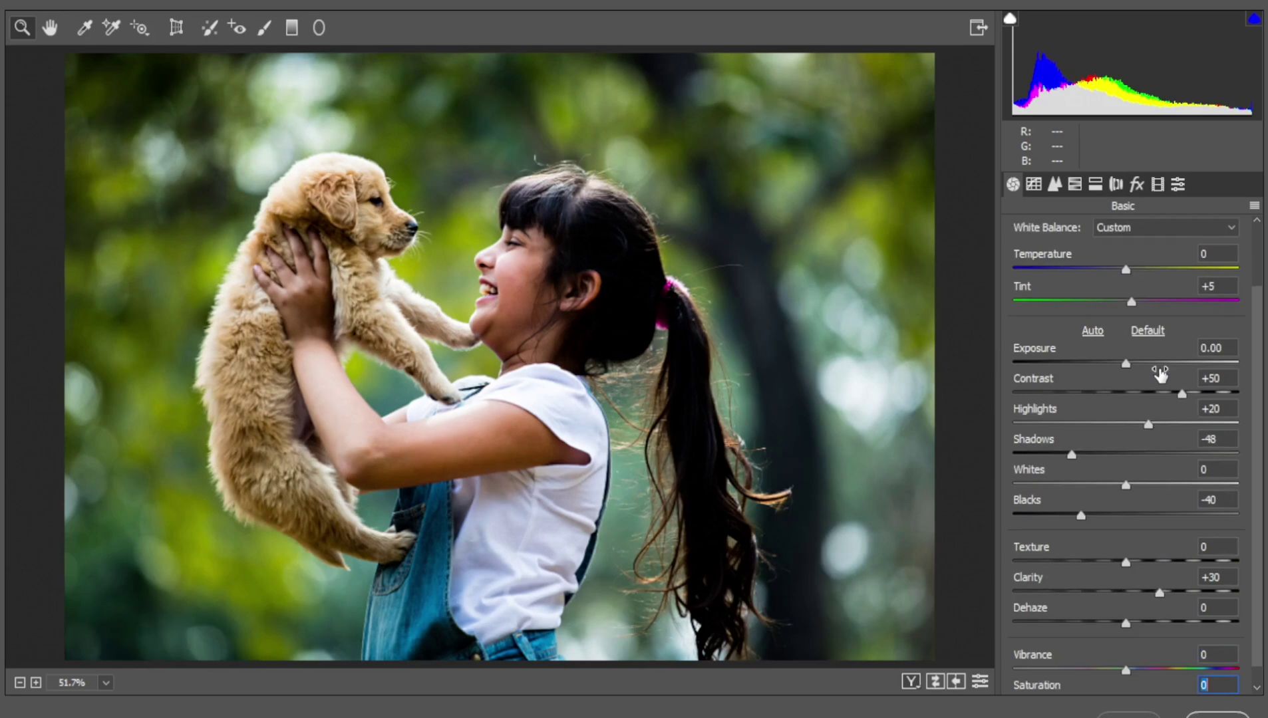
text(10)
key(Return)
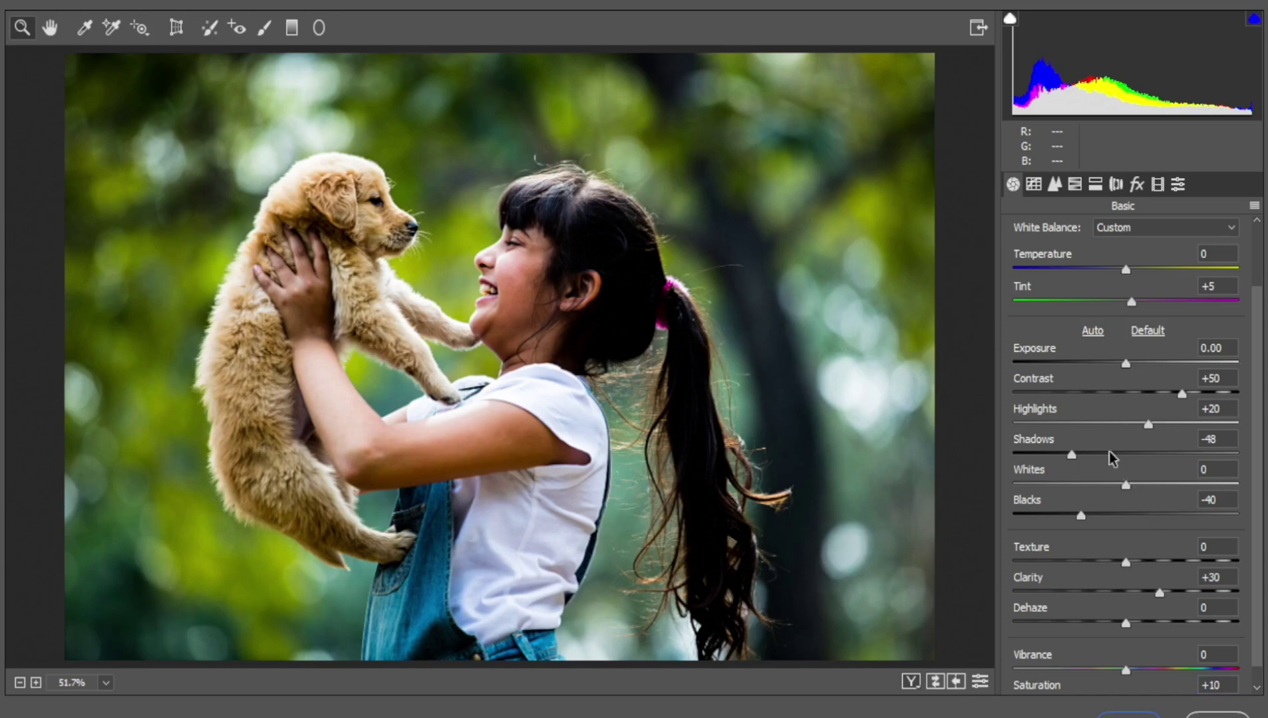
- Set the Parametric tone curve Shadows value to -35
click(1035, 185)
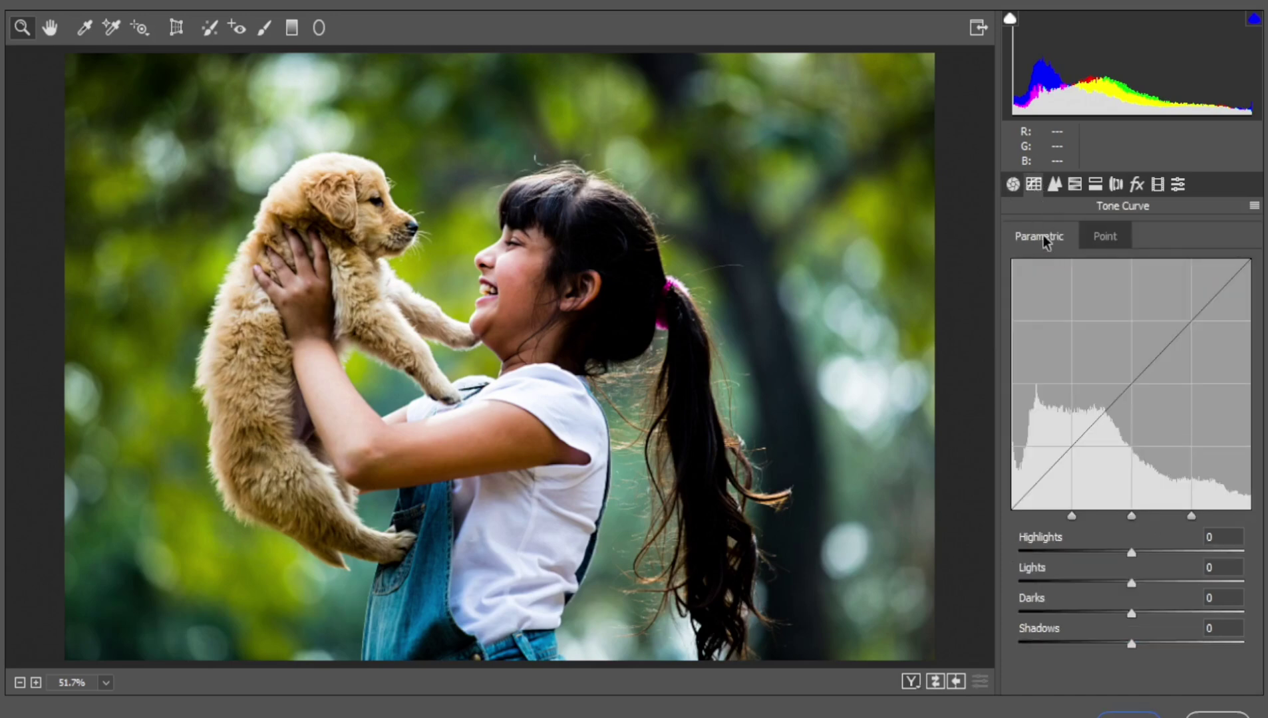
click(1222, 628)
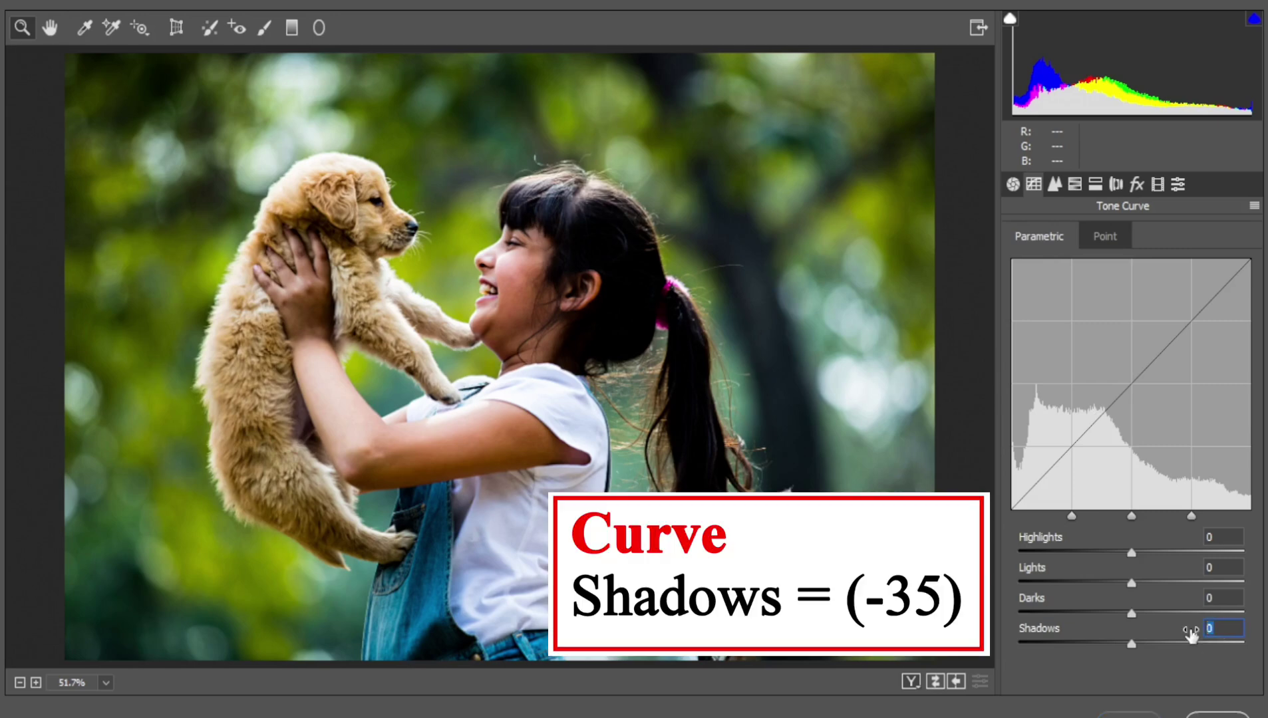
text(-35)
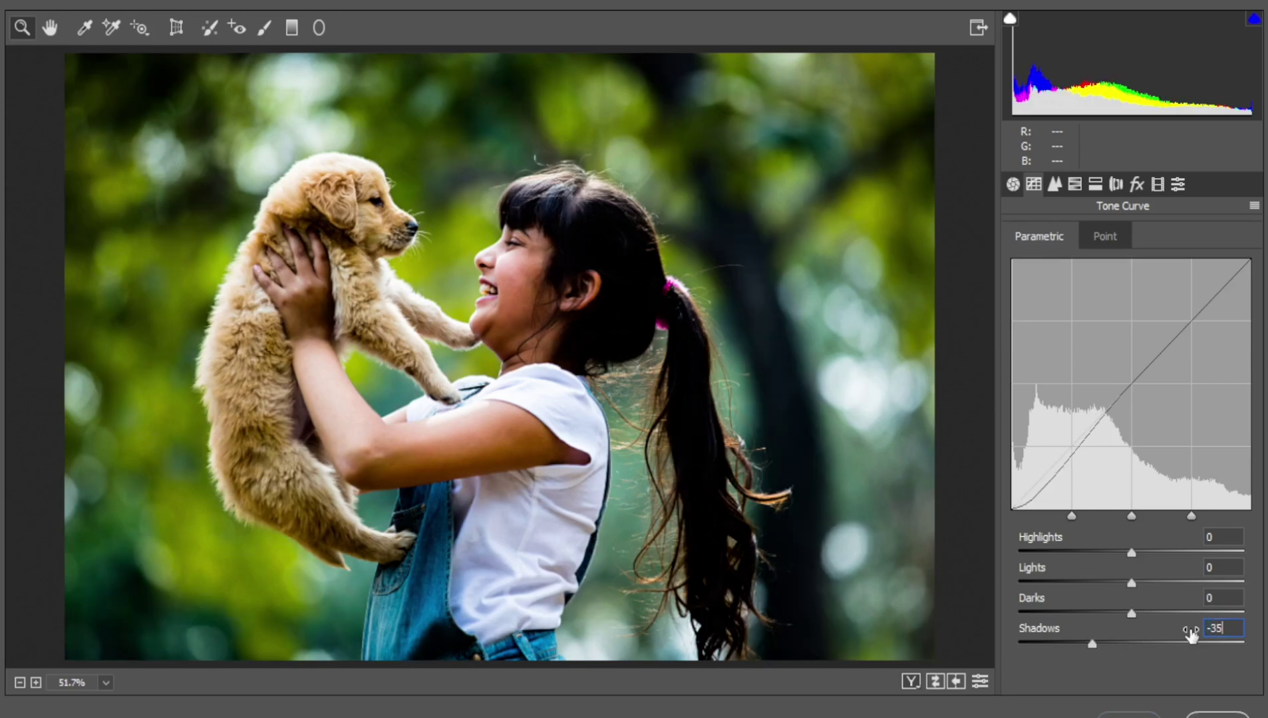
- Set the HSL Hue for Oranges to +30 and Yellows to -100
click(1074, 185)
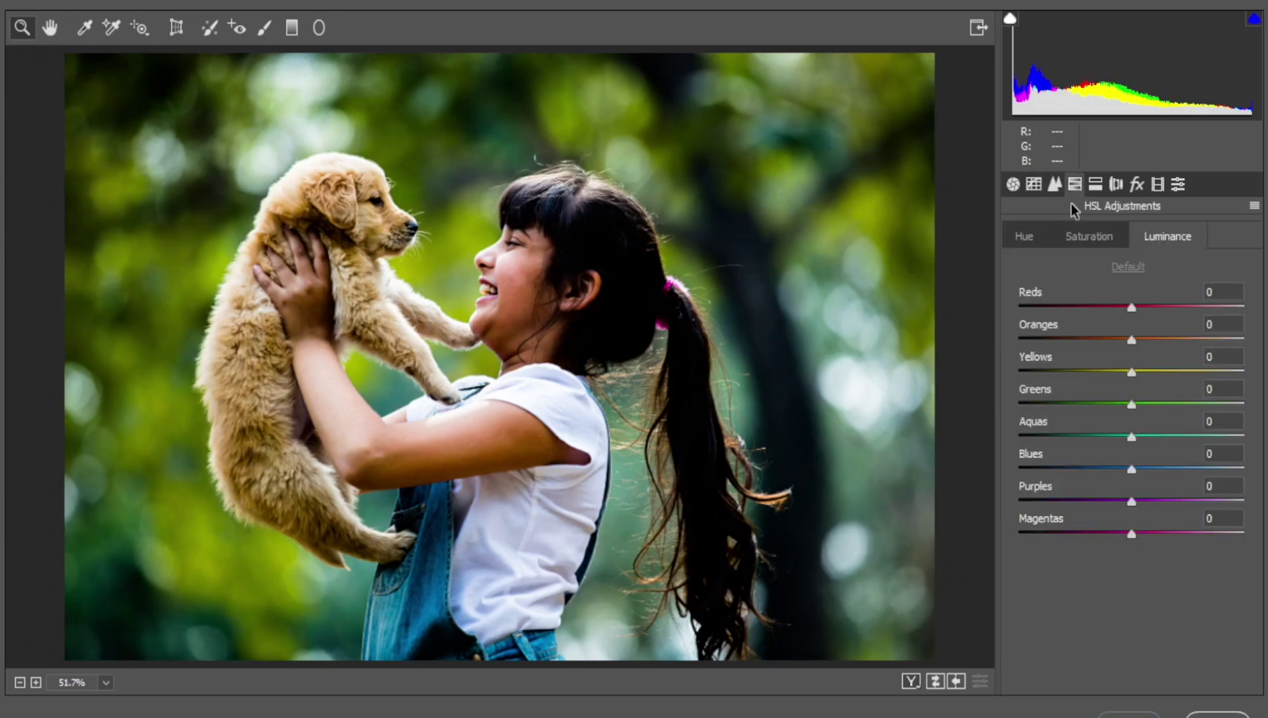
click(1026, 240)
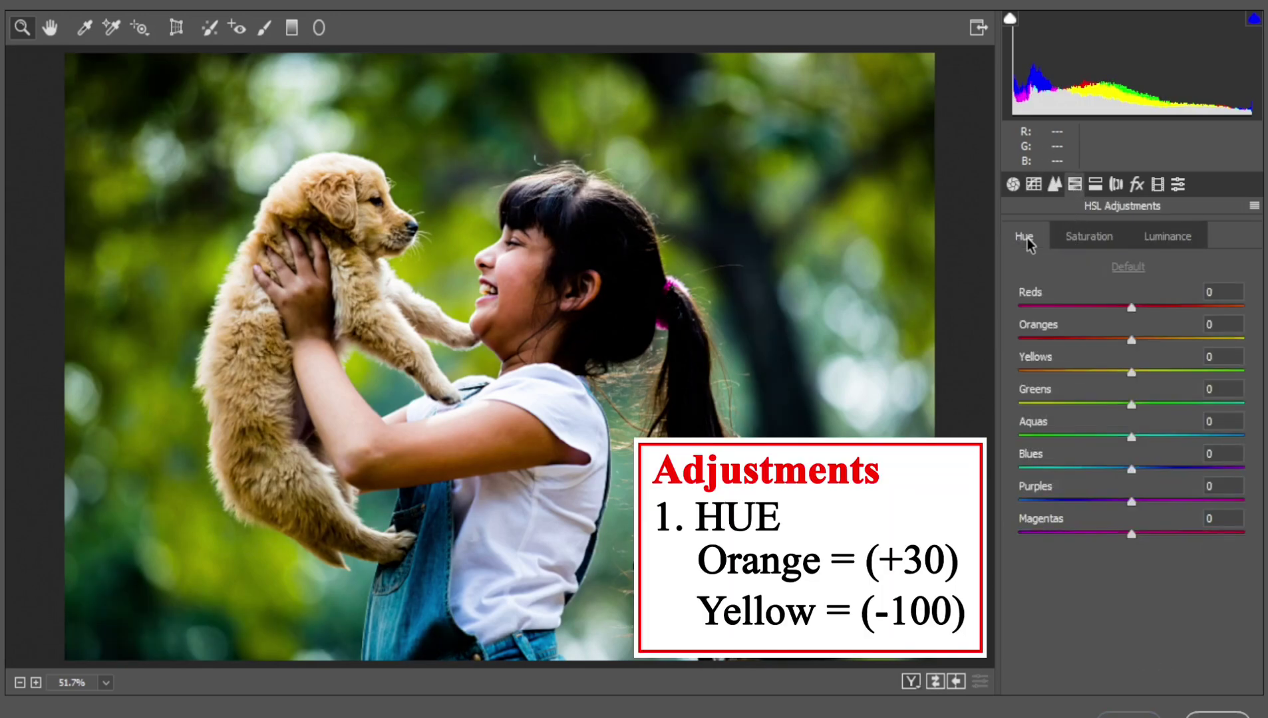
click(1227, 323)
text(30)
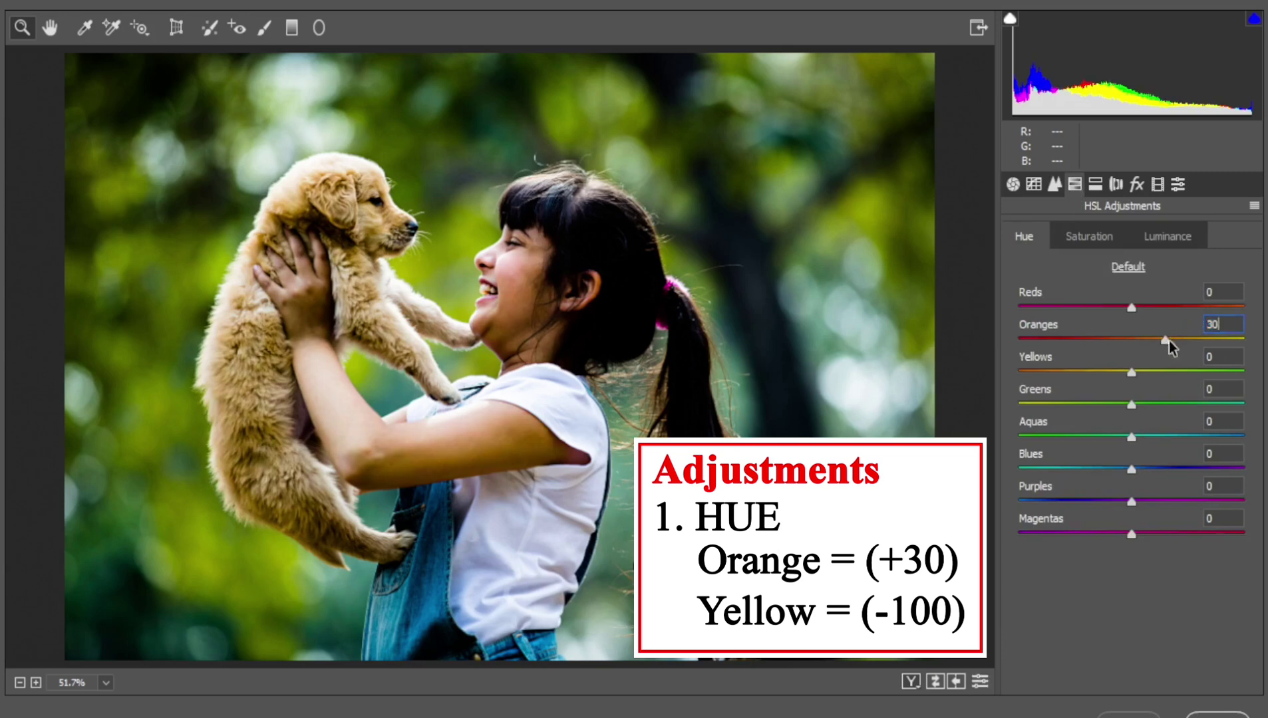
click(1223, 357)
text(-1)
text(00)
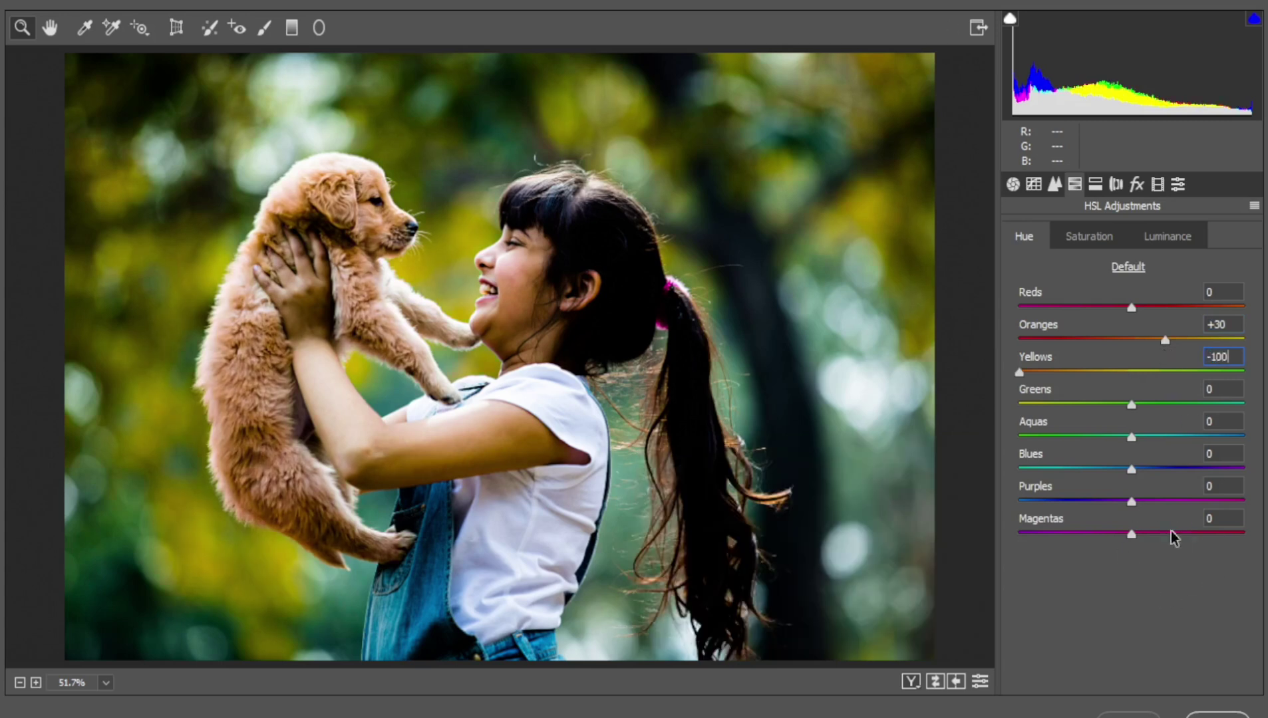
click(1084, 233)
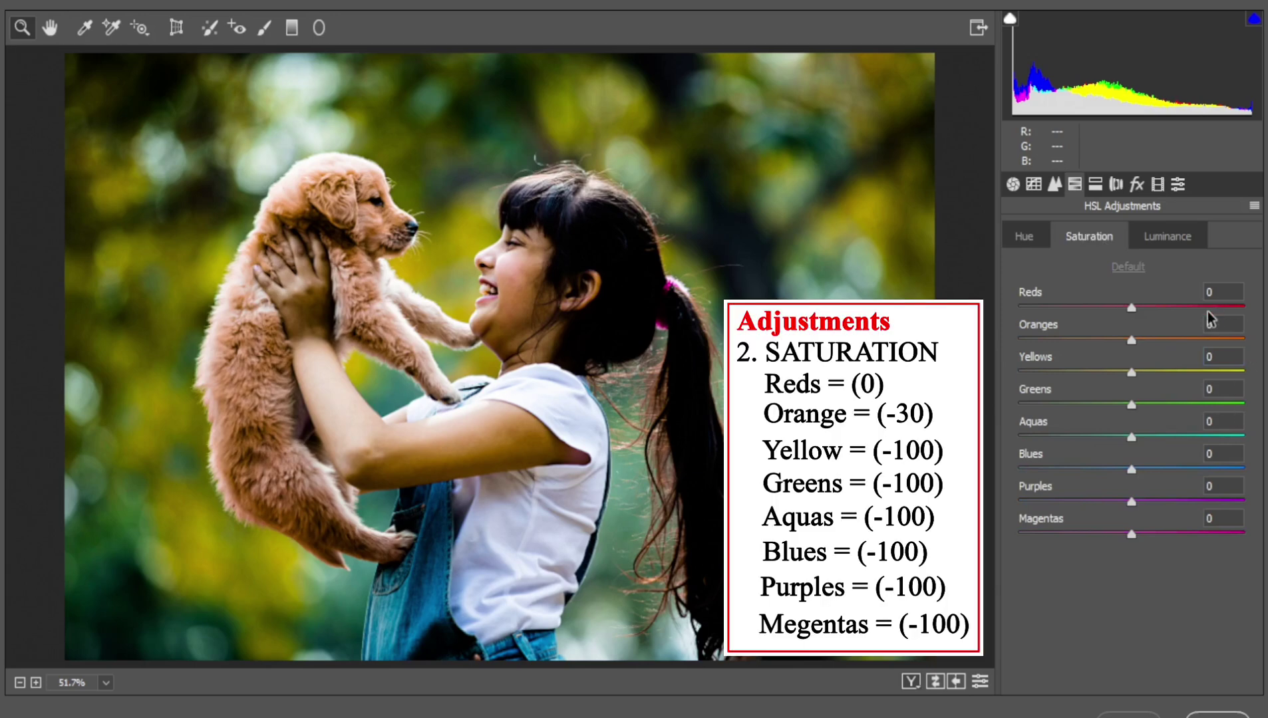
- Set HSL Saturation for Oranges to -30 and Yellows to -100
click(1217, 292)
key(Tab)
text(-30)
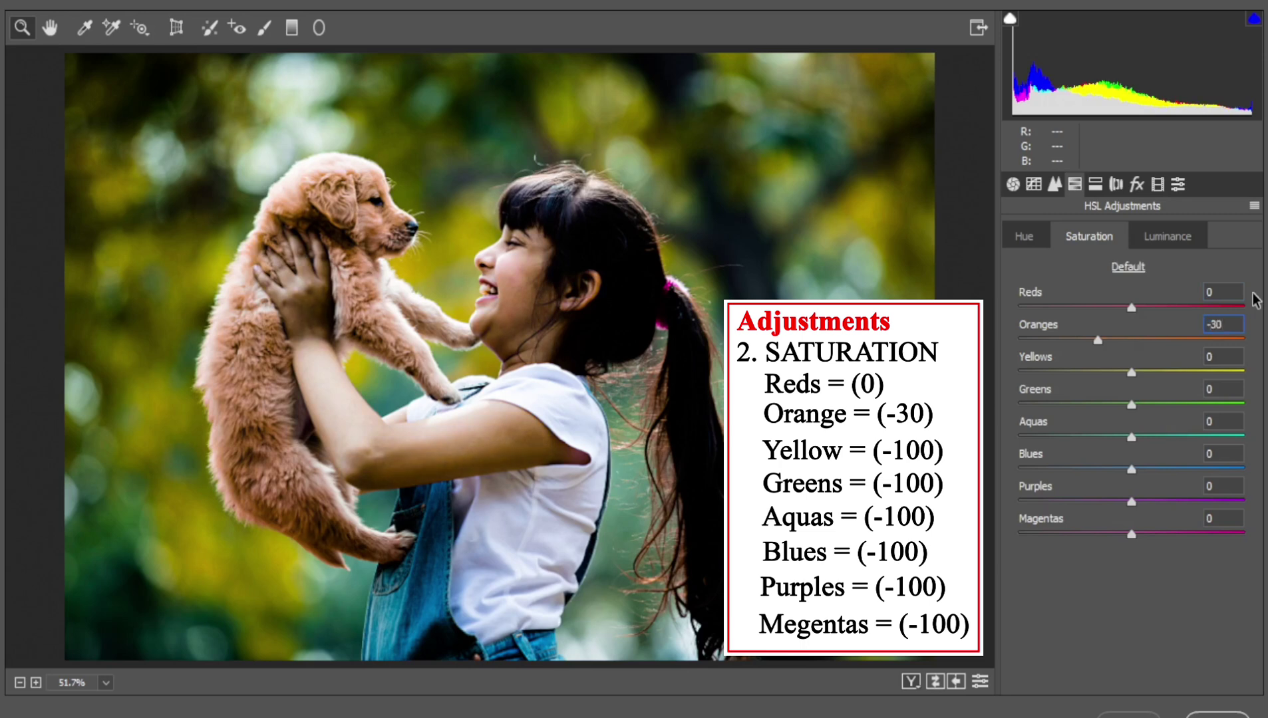
key(Tab)
text(-100)
key(Tab)
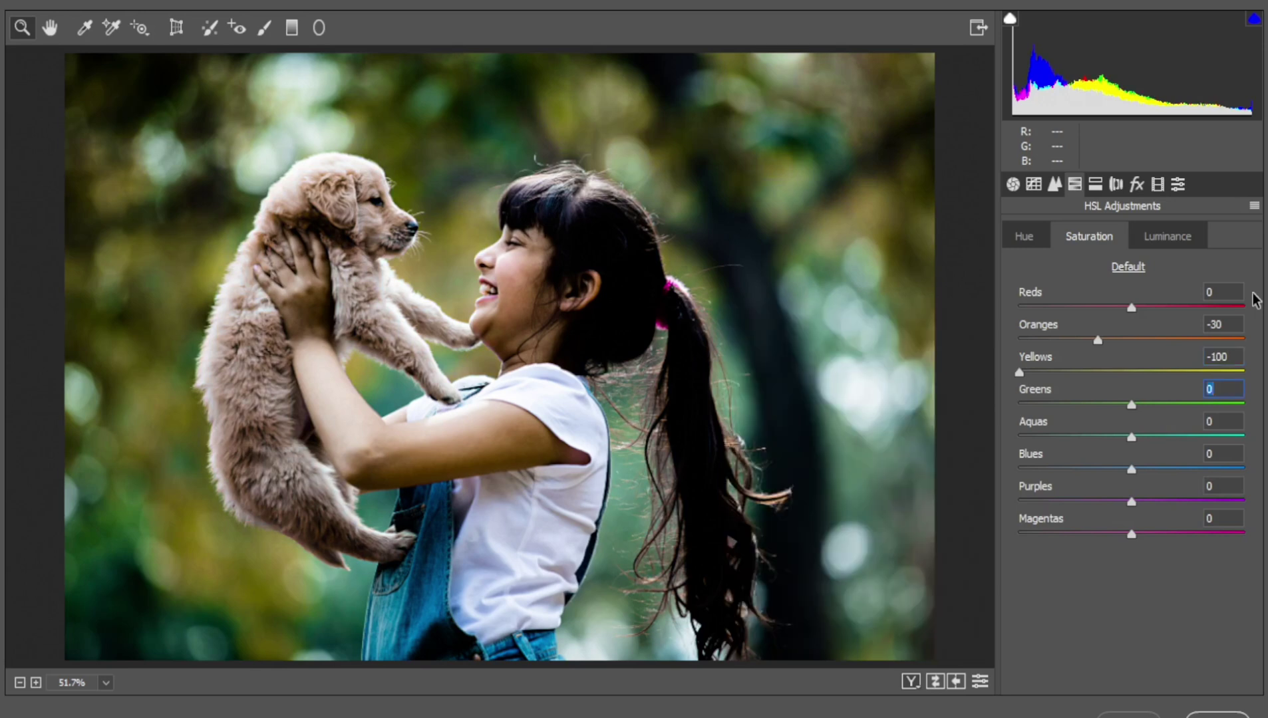
- Set Greens, Aquas, Blues, Purples and Magentas saturation all to -100
text(-100)
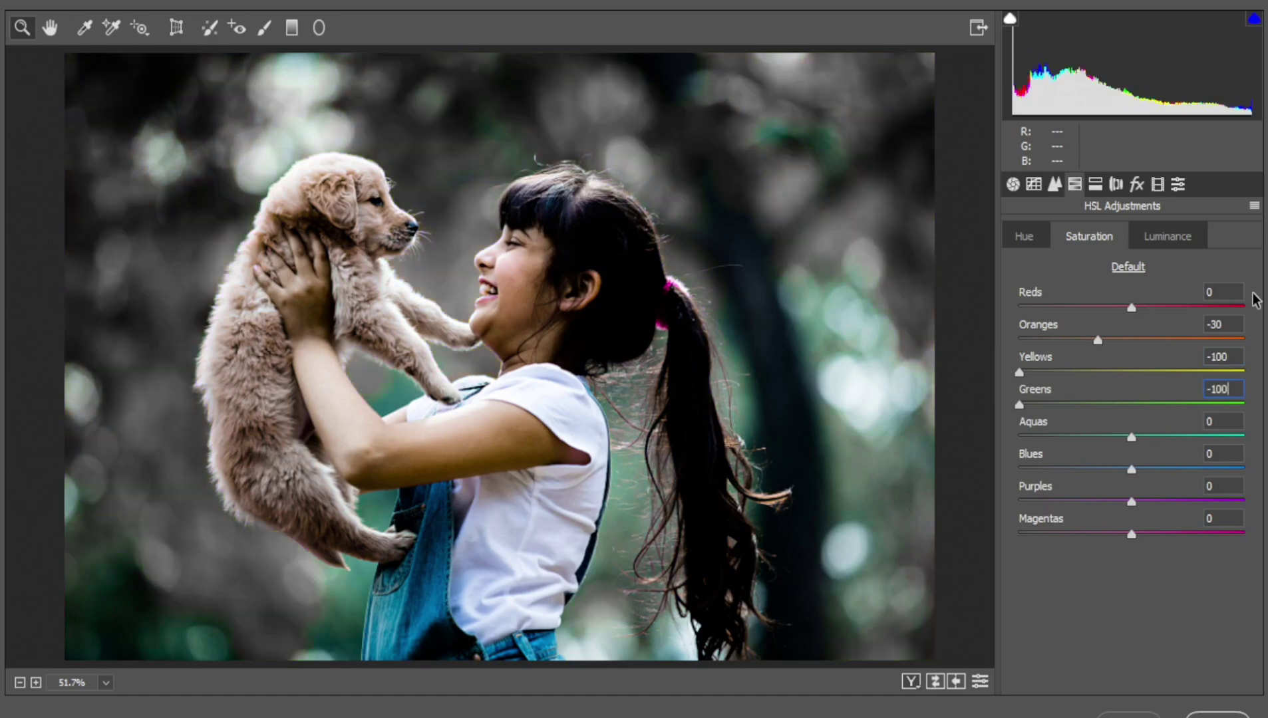
key(Tab)
text(-10)
text(0)
key(Tab)
text(-100)
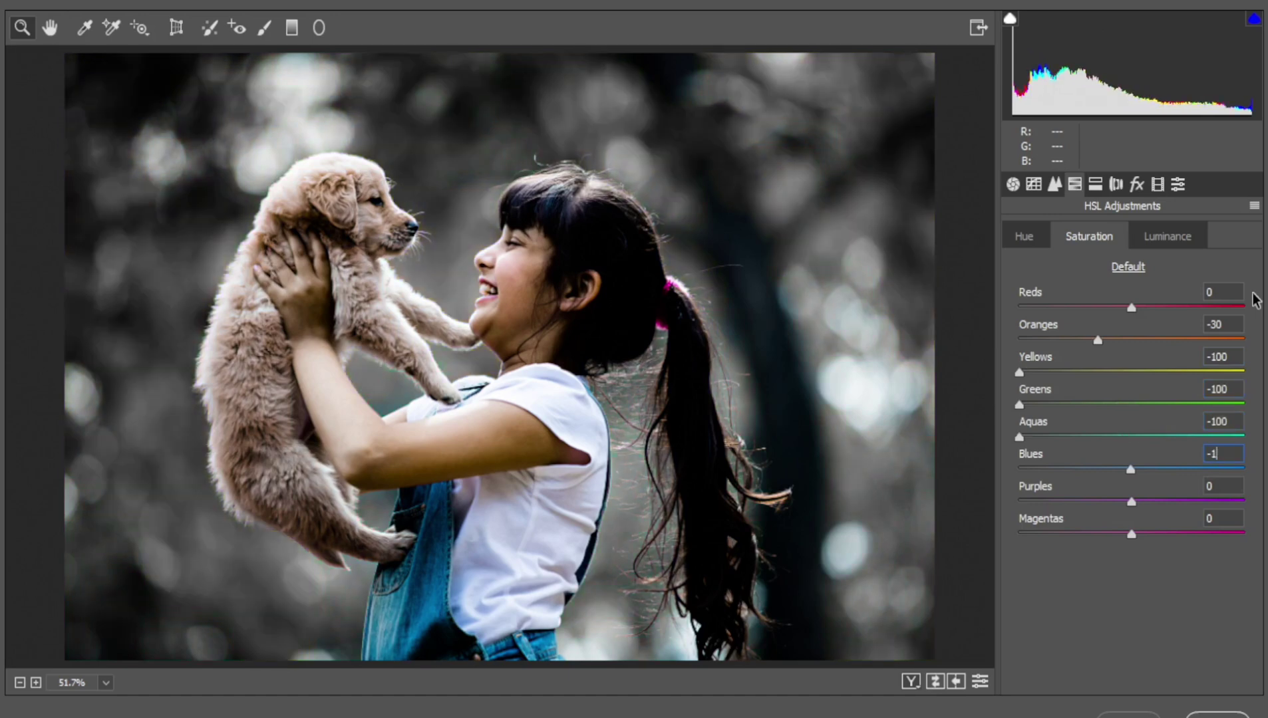
key(Tab)
text(-)
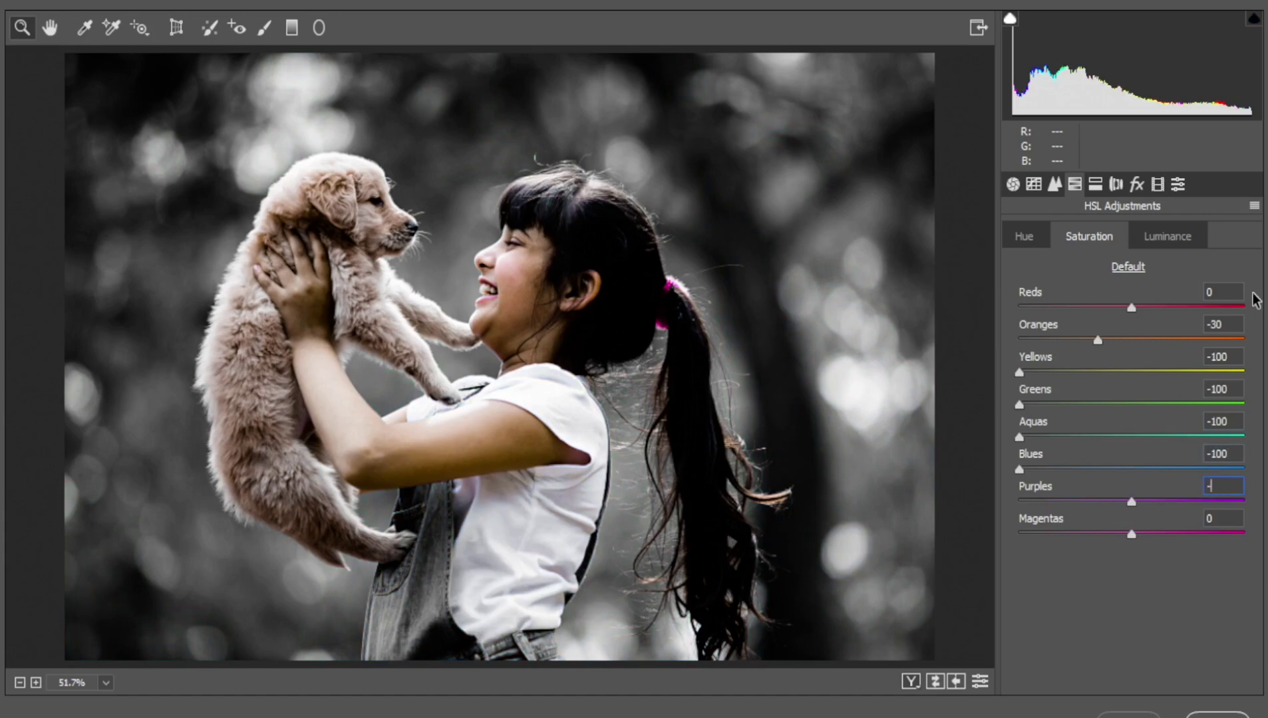
text(100)
key(Tab)
text(-)
text(100)
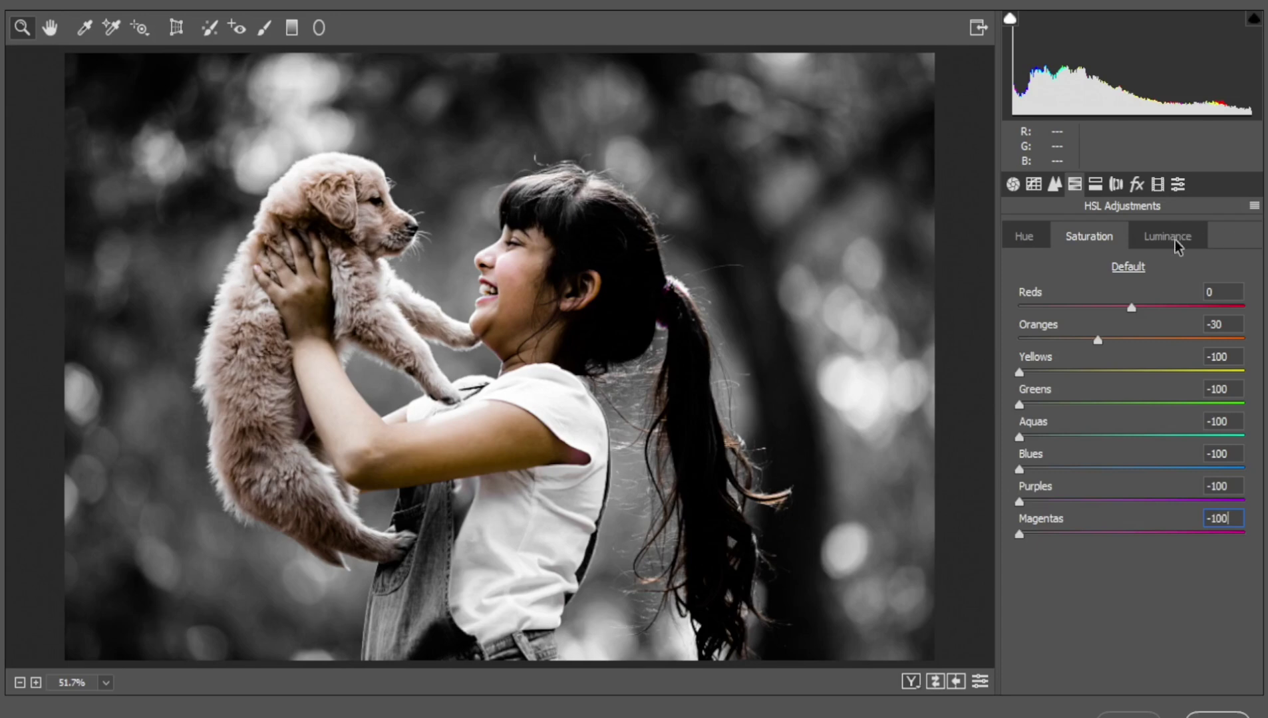
- Set HSL Luminance to +8 for all eight colours, Reds through Magentas
click(1175, 244)
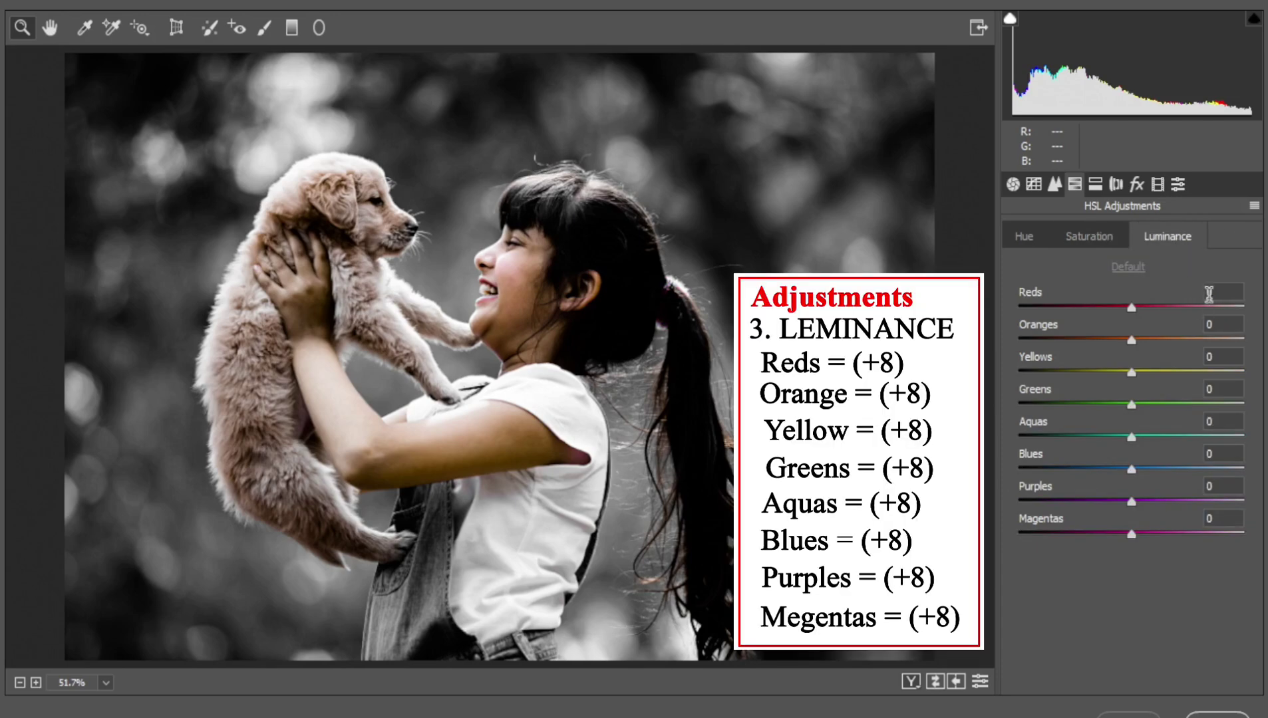
click(1212, 292)
text(8)
key(Tab)
text(8)
key(Tab)
text(8)
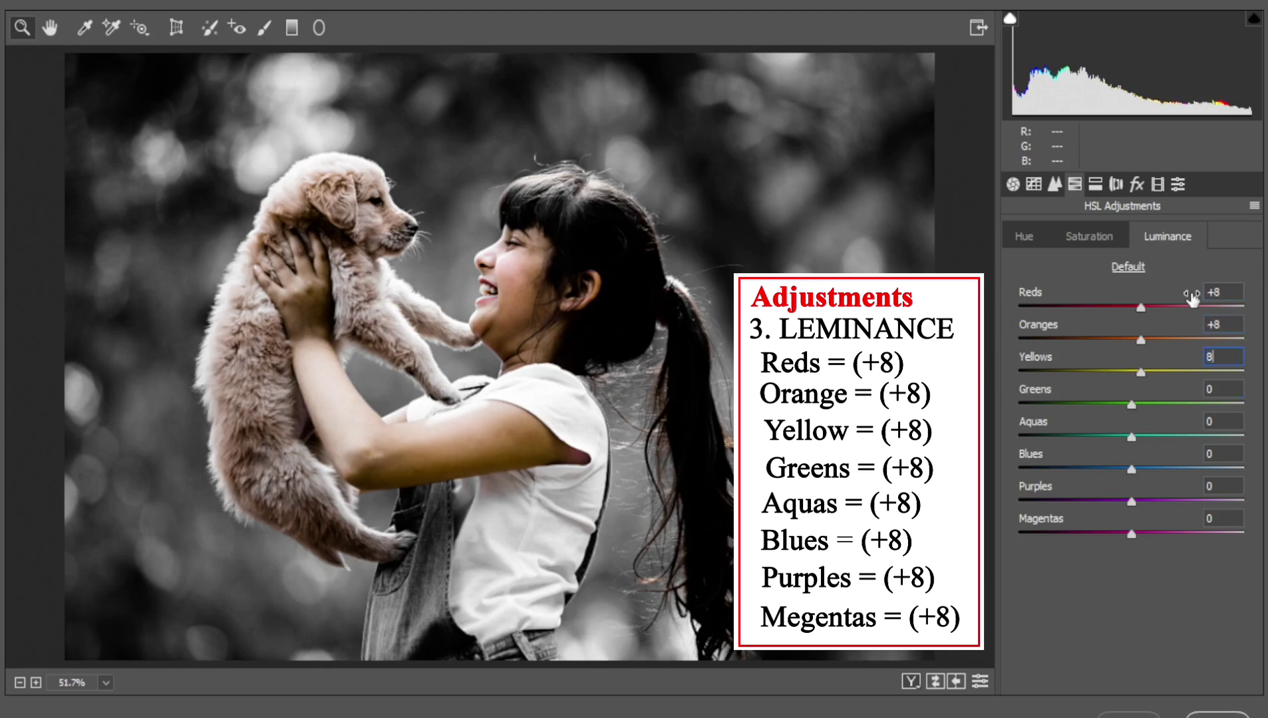
key(Tab)
text(8)
key(Tab)
text(8)
key(Tab)
text(8)
key(Tab)
text(8)
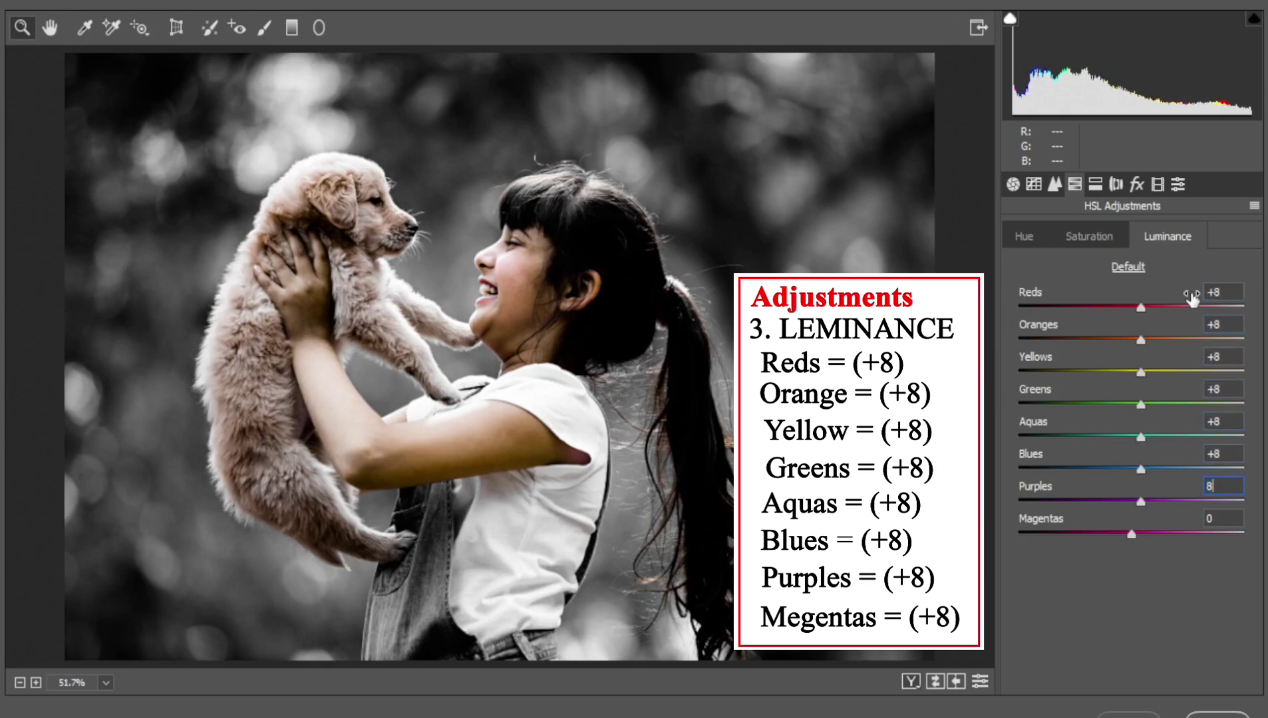
key(Tab)
text(8)
key(Tab)
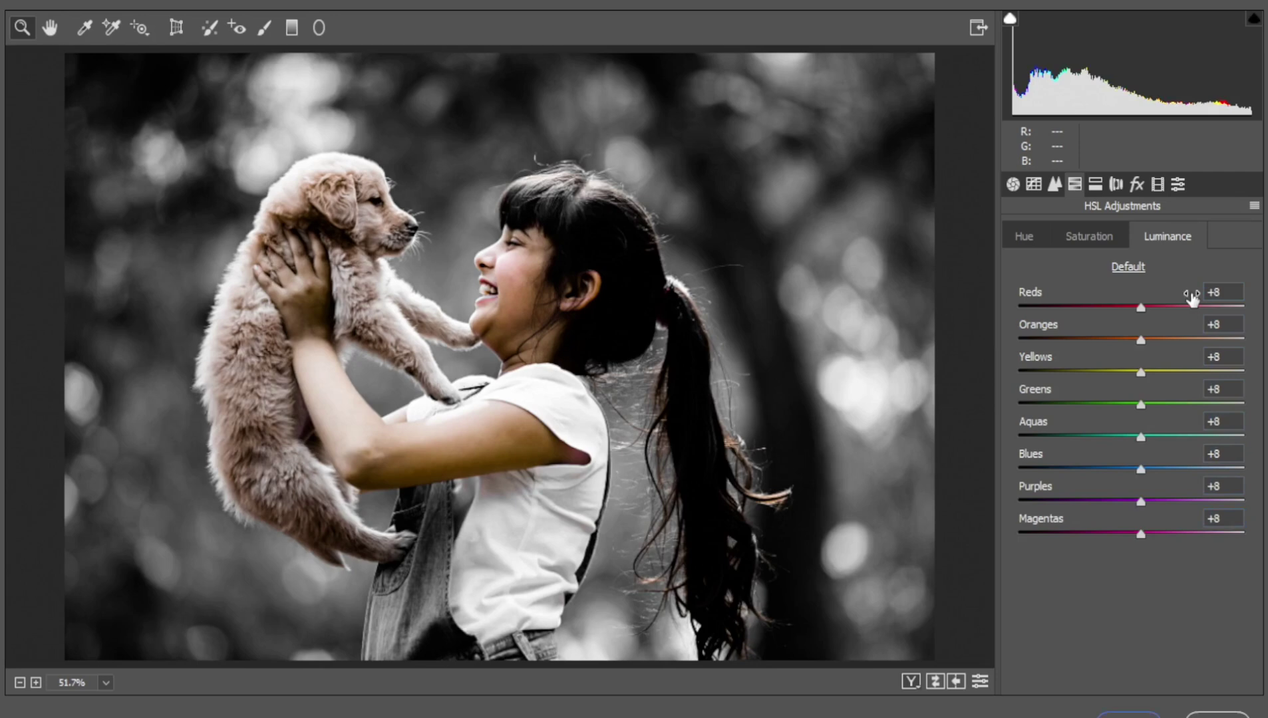
- Set Split Toning Highlights Saturation 1, Balance +14 and Shadows Saturation 1
click(1100, 181)
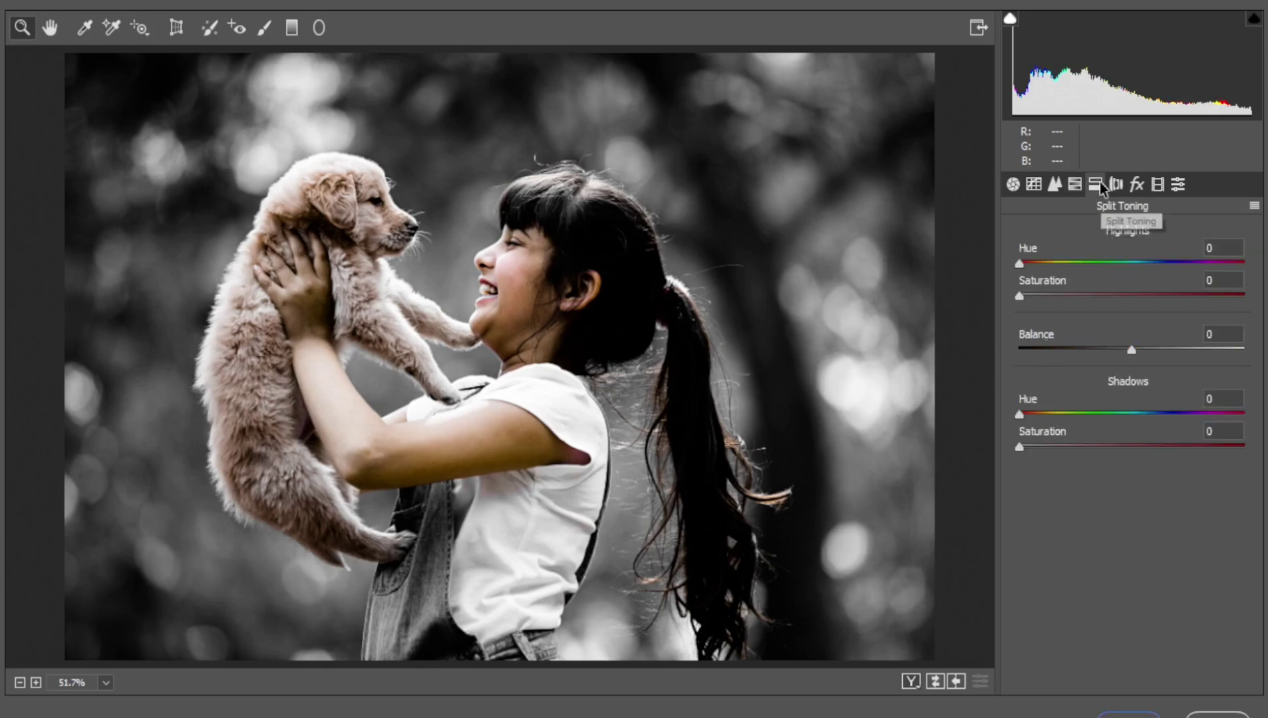
click(1111, 279)
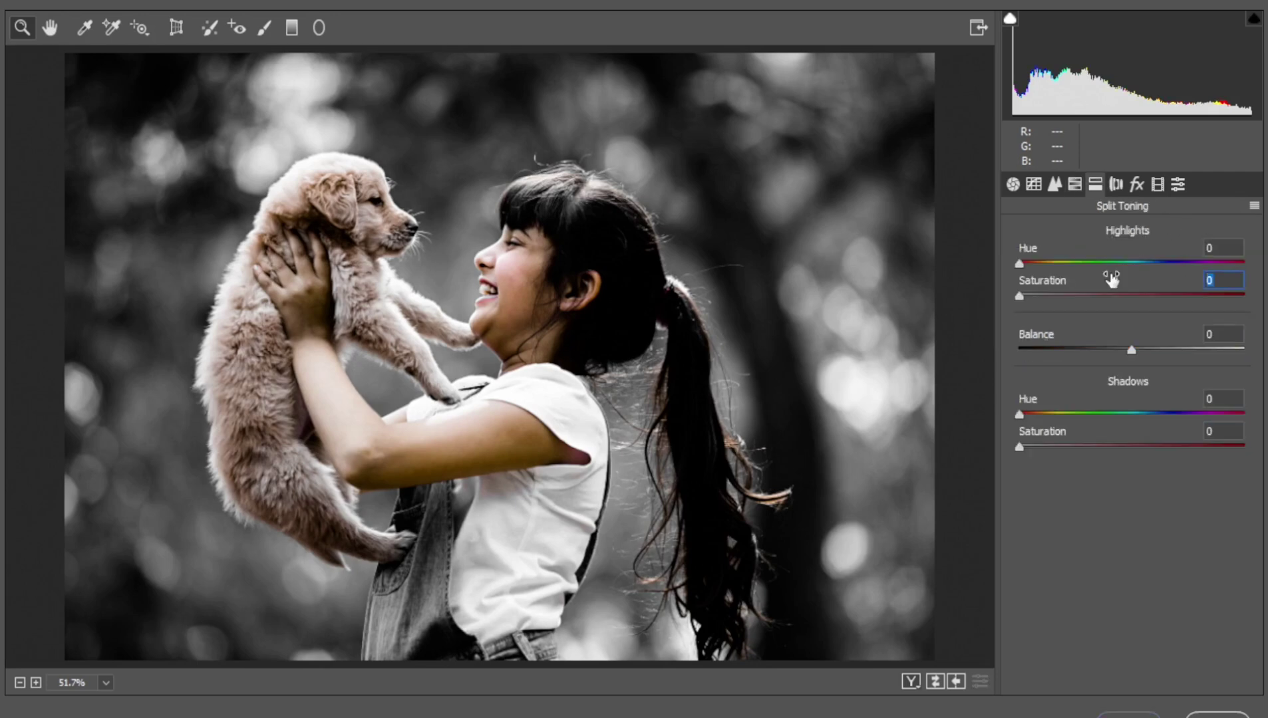
text(1)
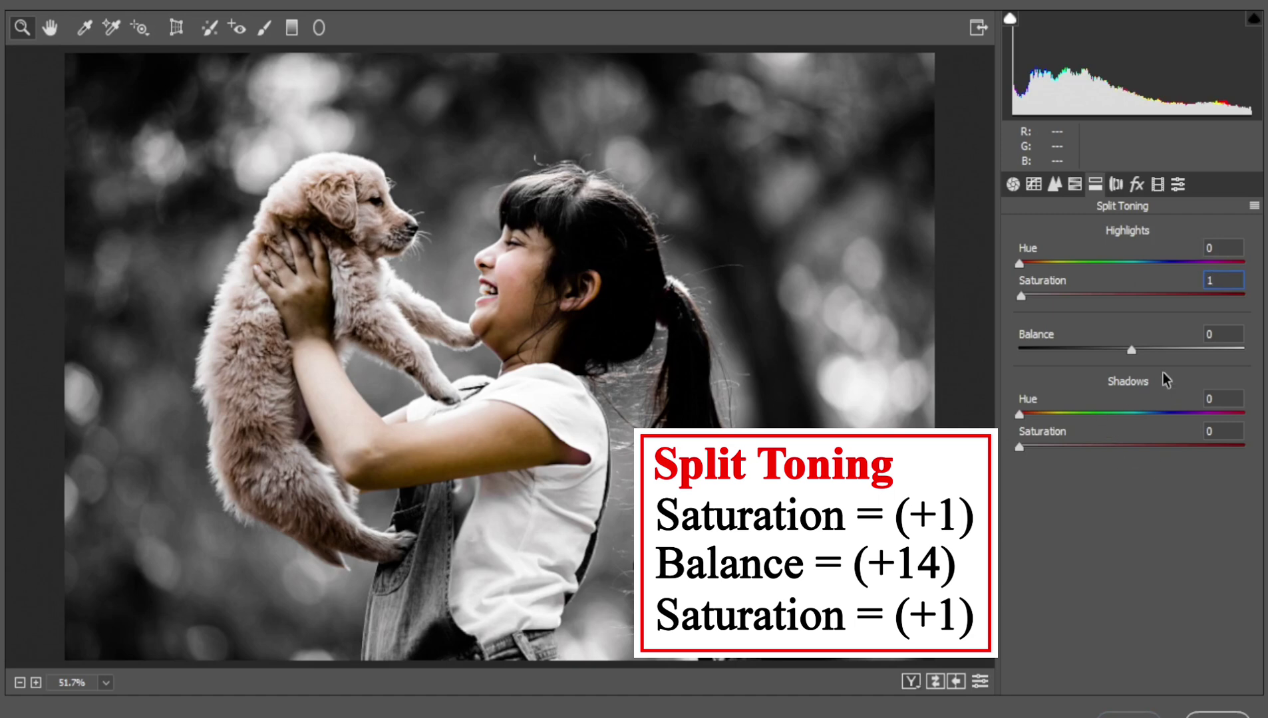
click(1214, 332)
text(14)
click(1220, 431)
text(1)
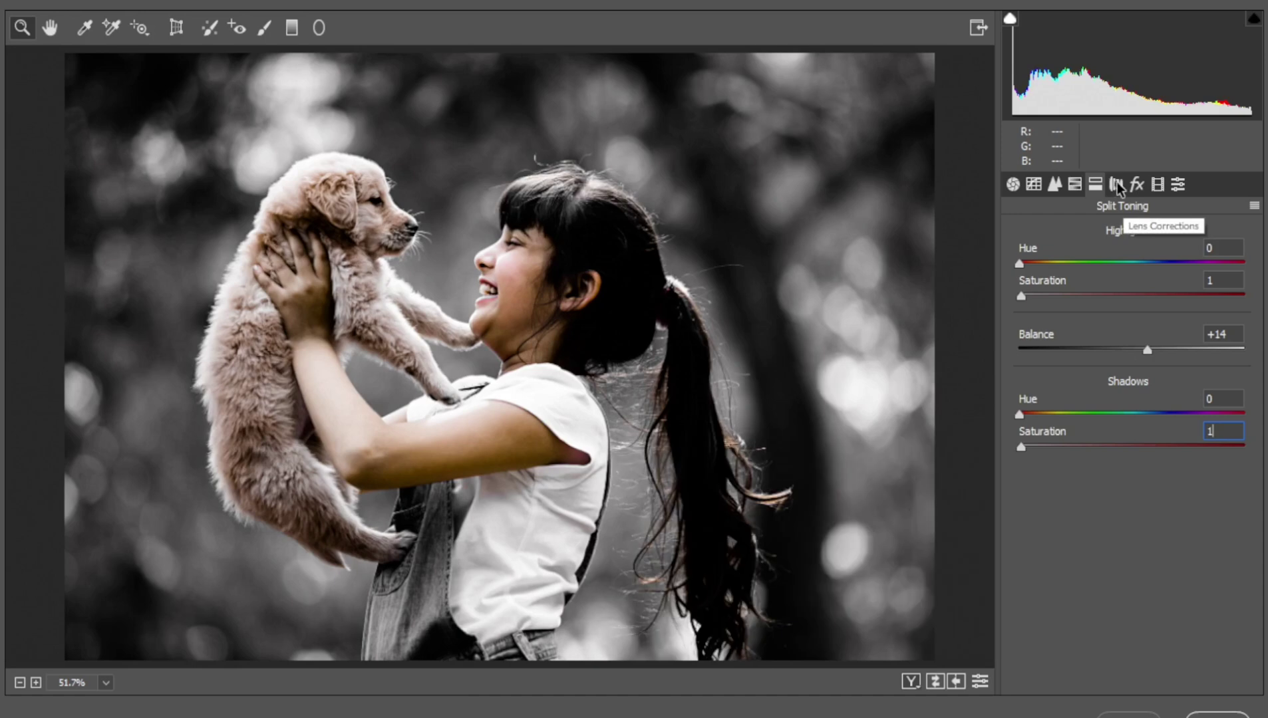
- Set the Lens Corrections vignetting amount to -30
click(1117, 182)
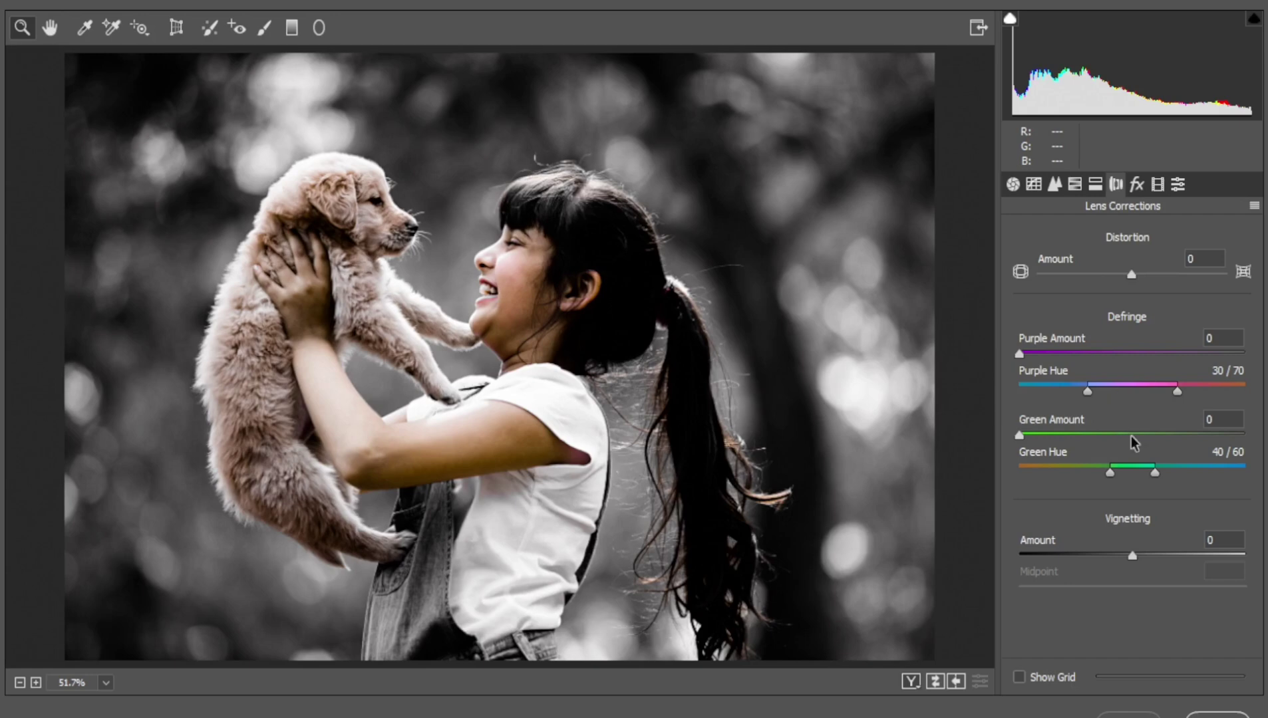
drag(1133, 557, 1120, 567)
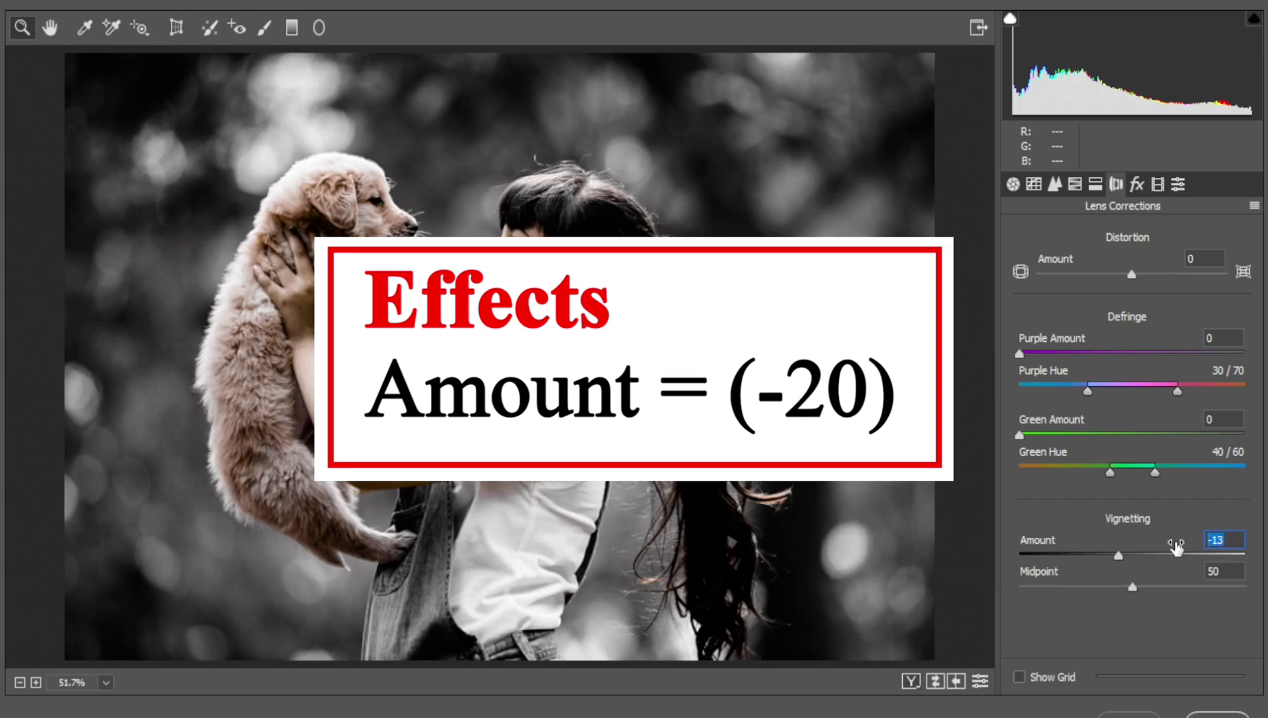
text(-30)
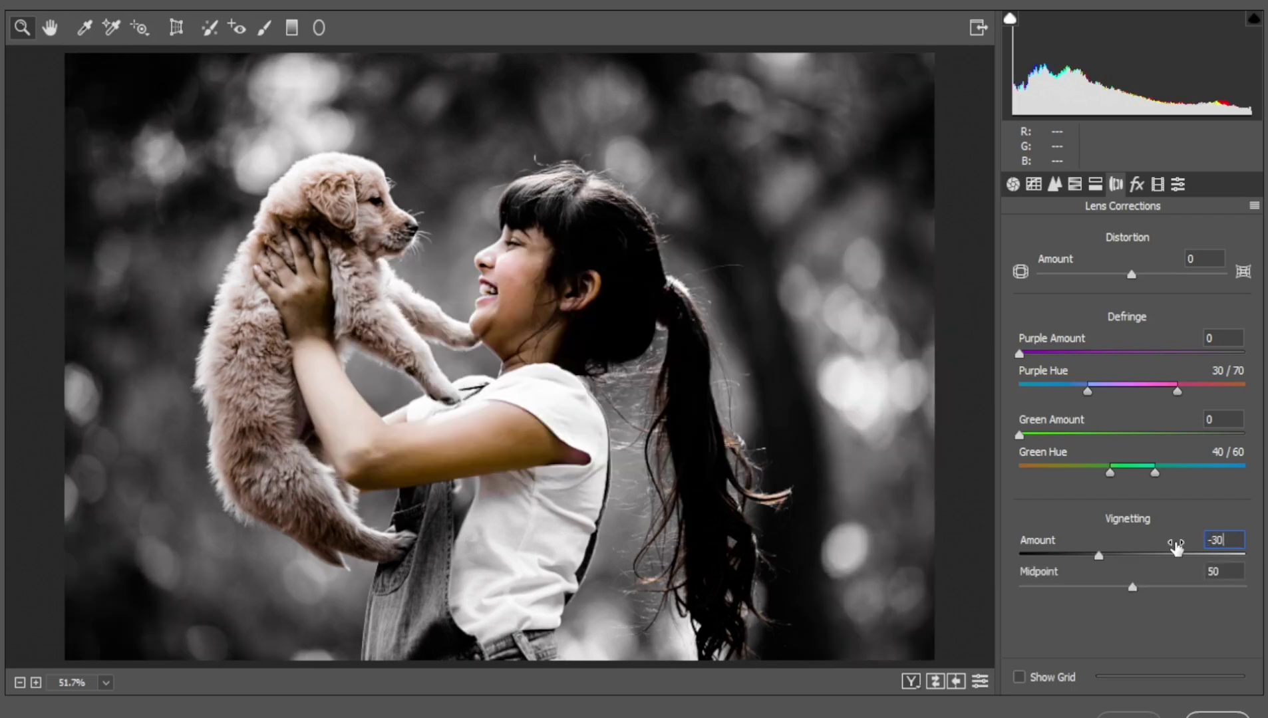
- Set the Effects post-crop vignetting amount to -20
click(1138, 187)
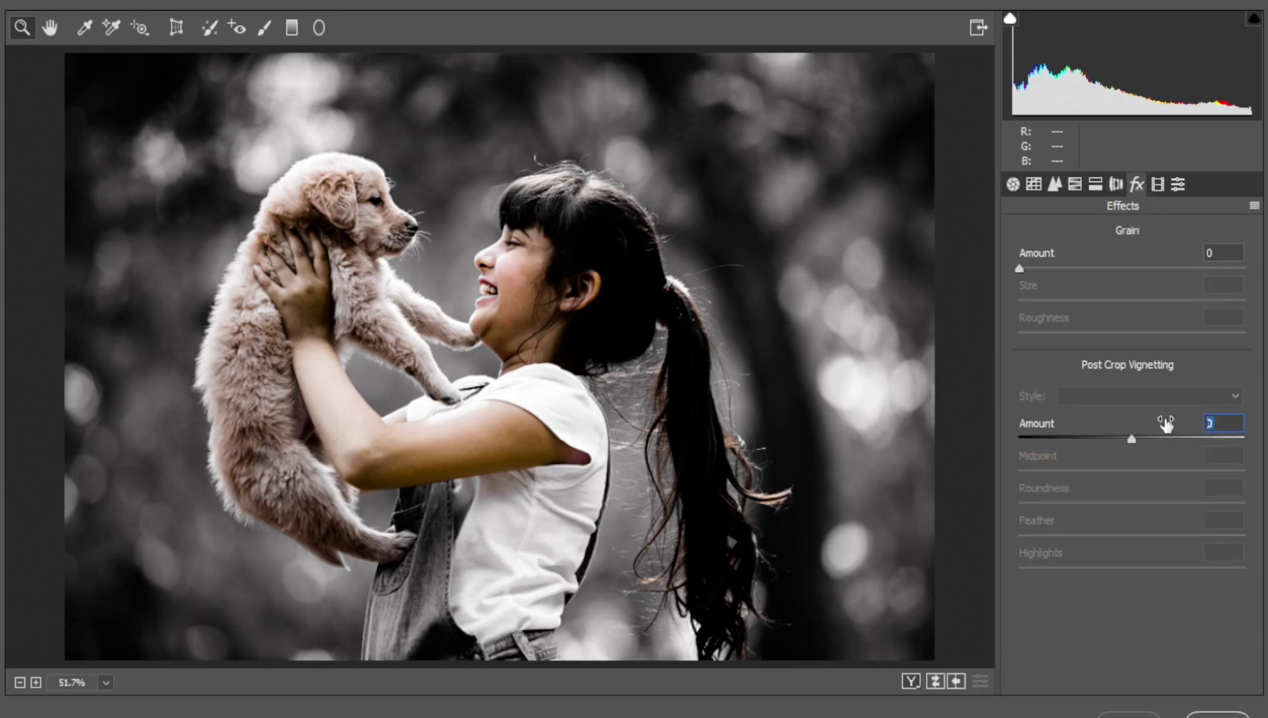
text(-20)
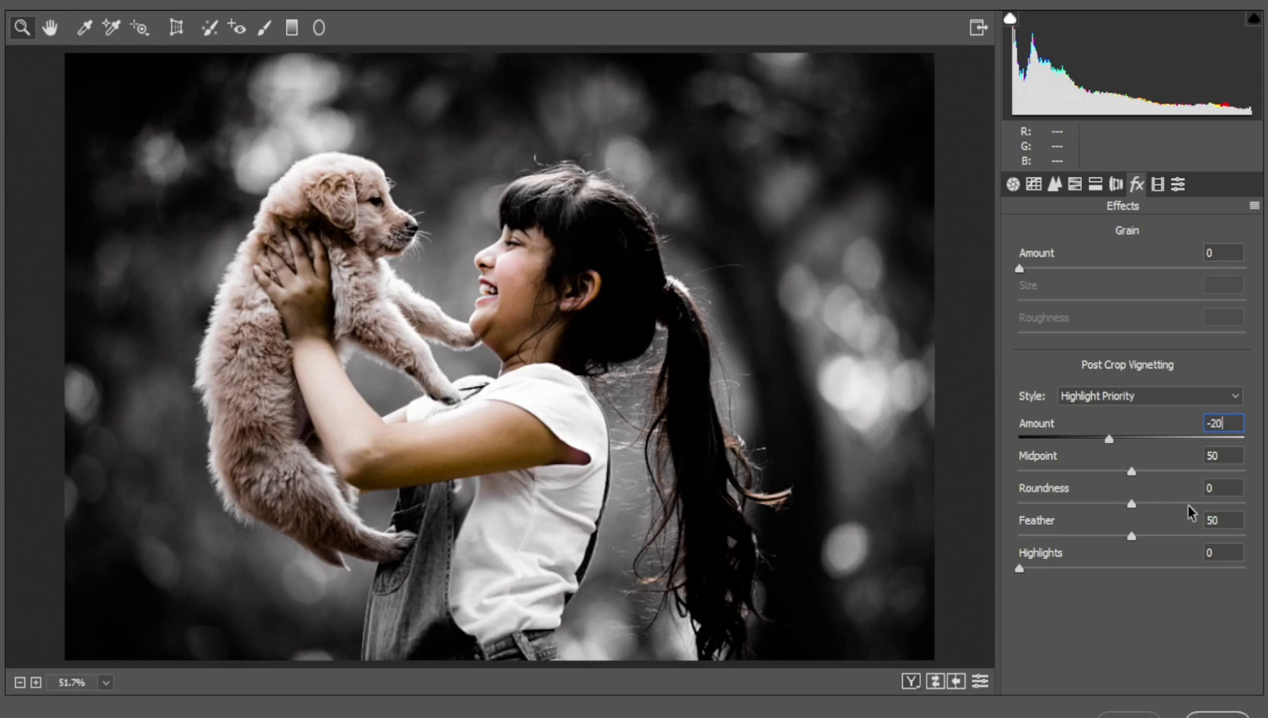
click(1179, 187)
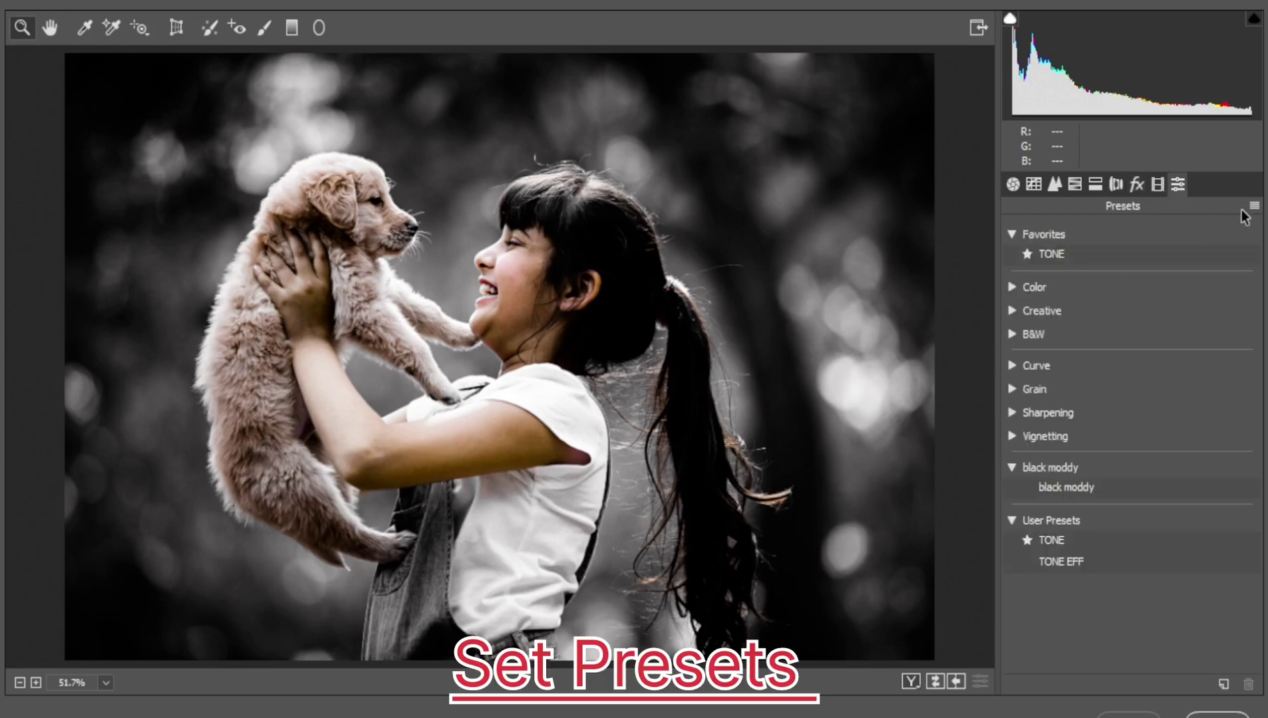
- Save the settings as the preset 'black moody tone effects' and apply the filter
click(1254, 207)
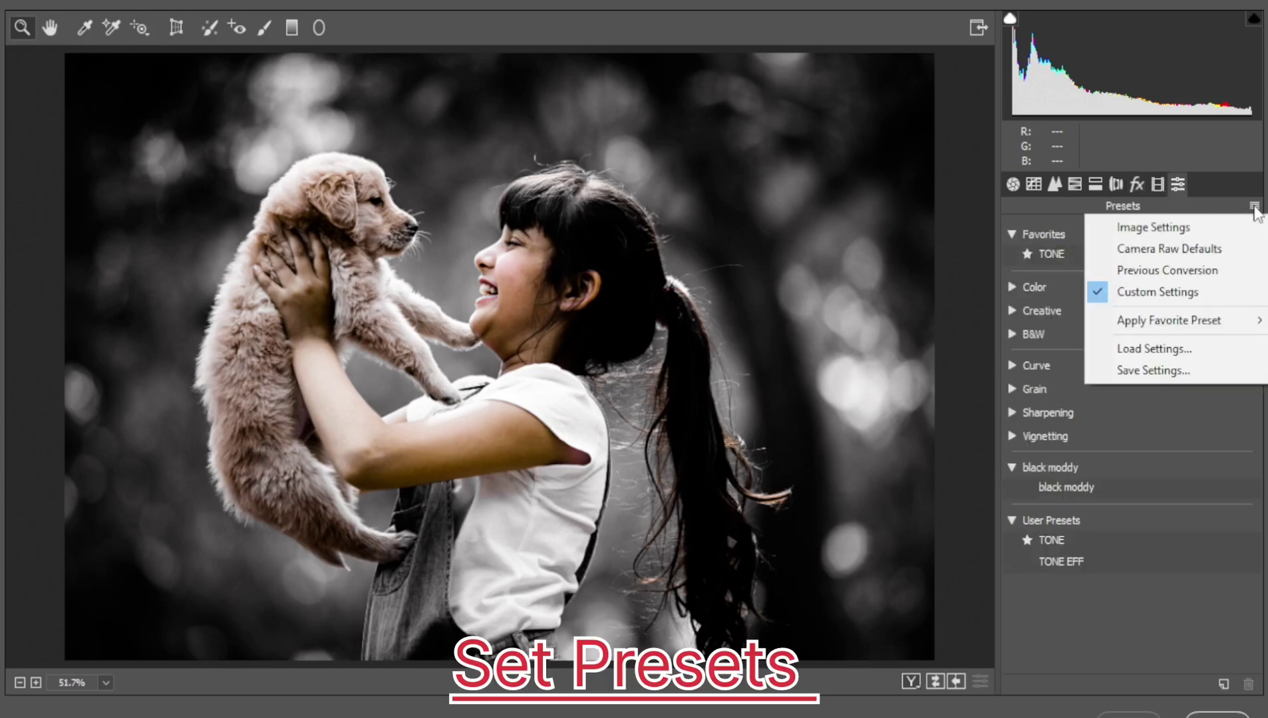
click(1192, 373)
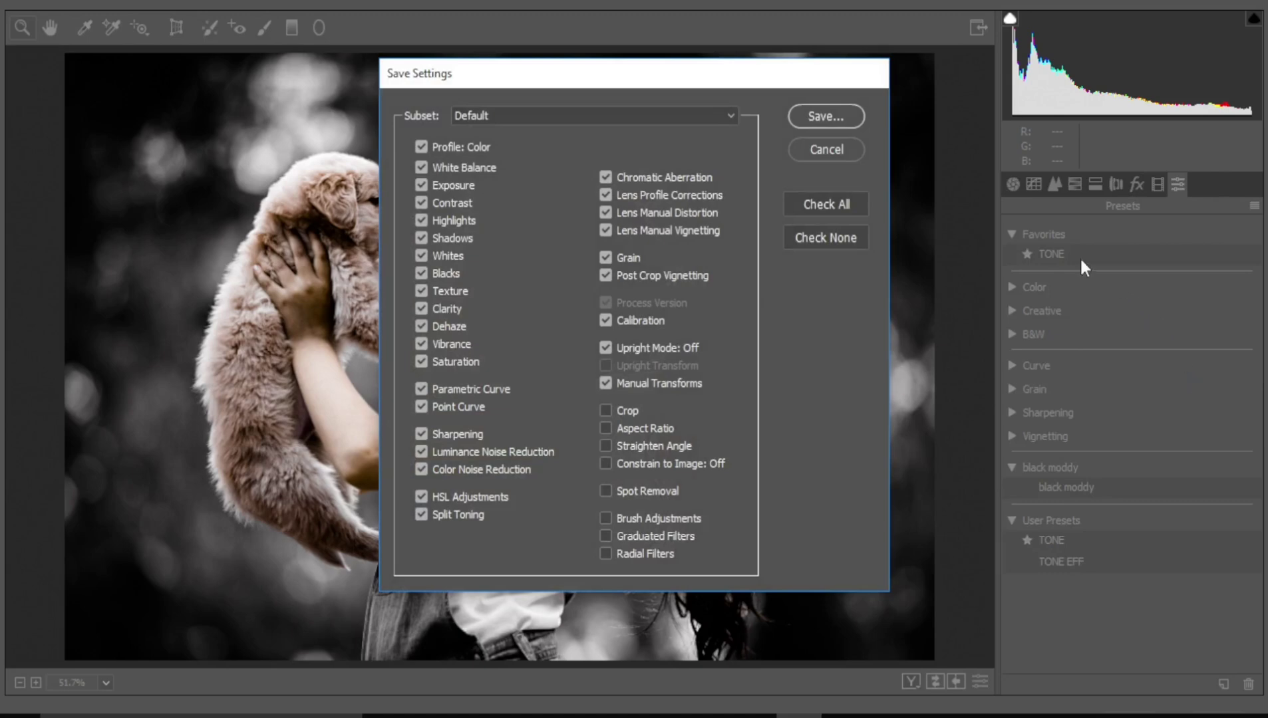
click(842, 115)
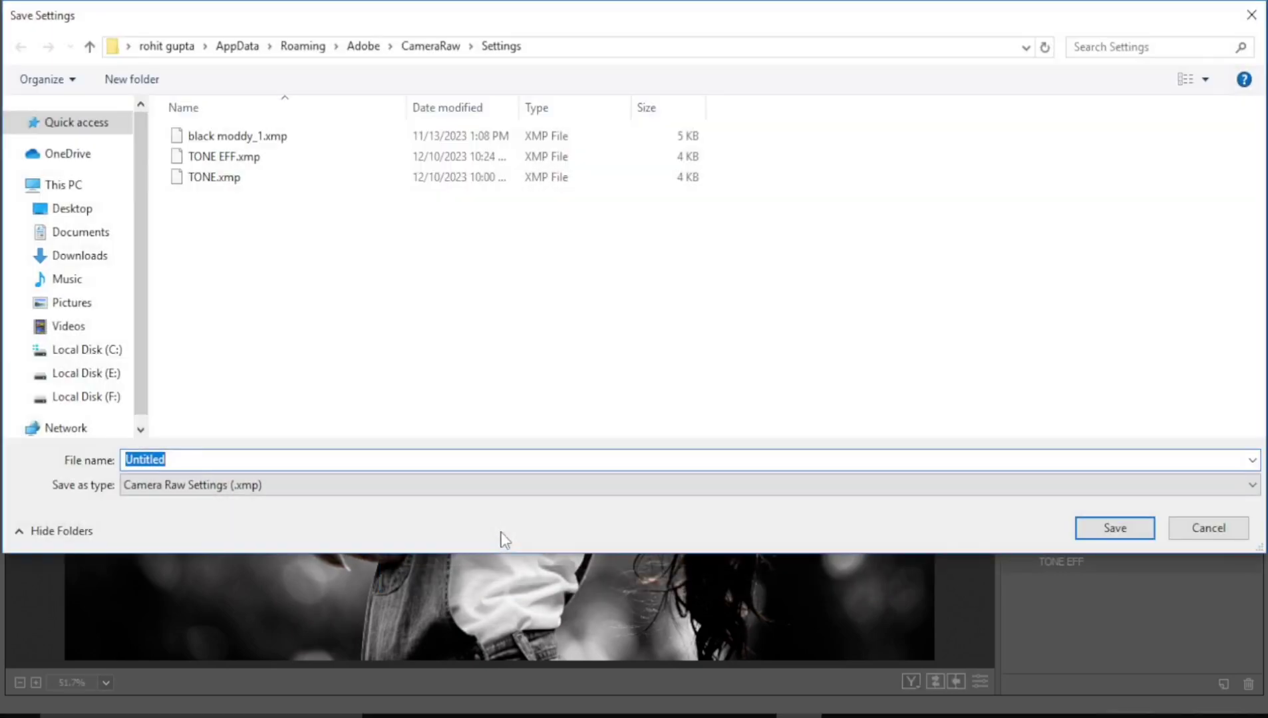
text(black m)
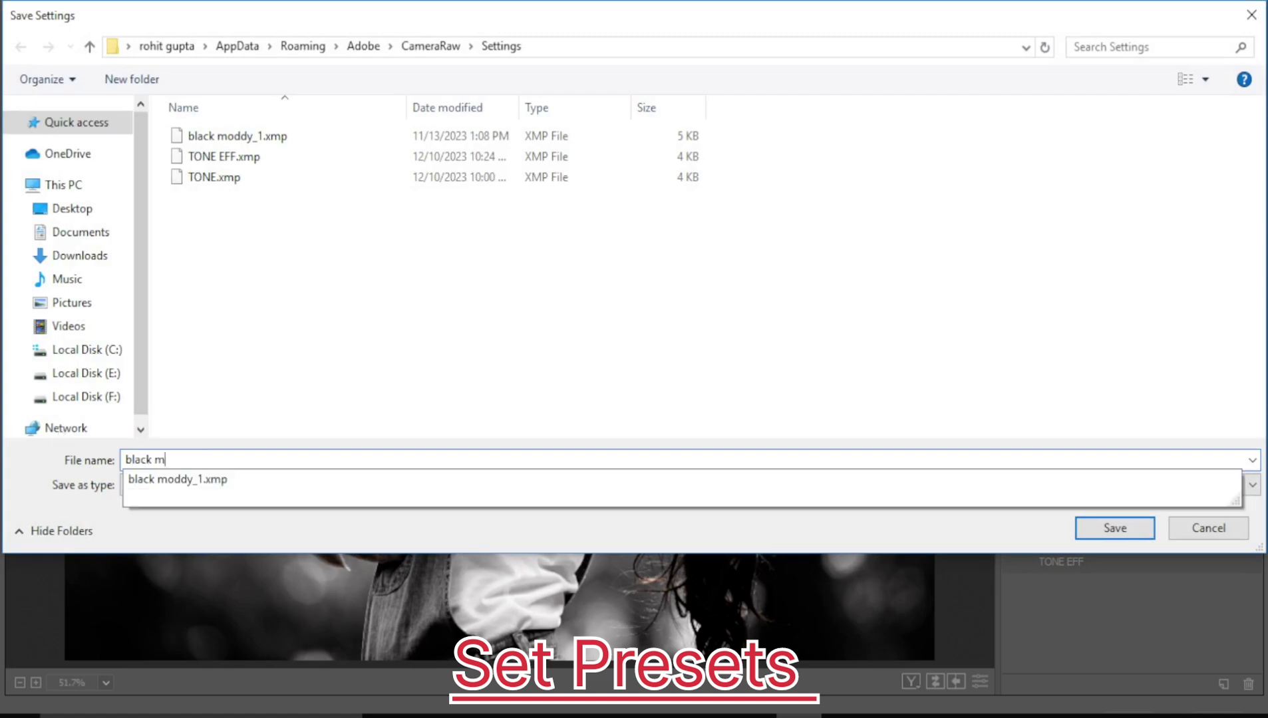
text(oody tone effects)
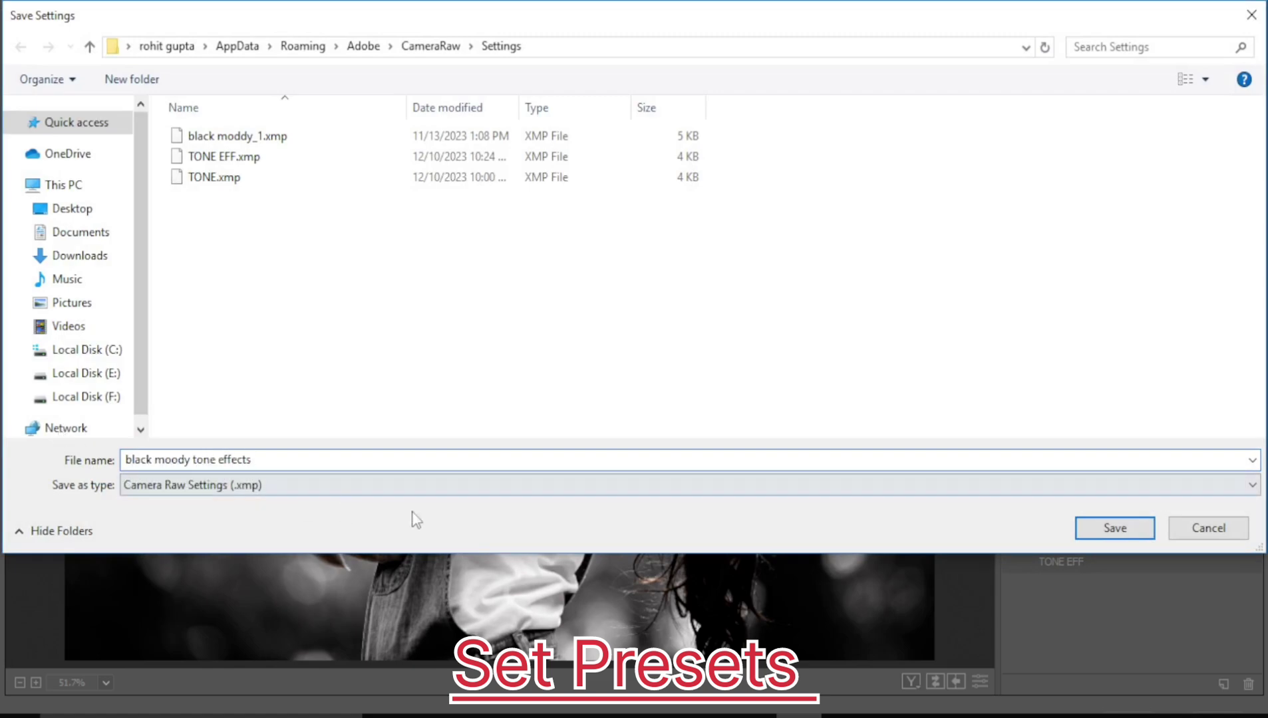
click(1115, 529)
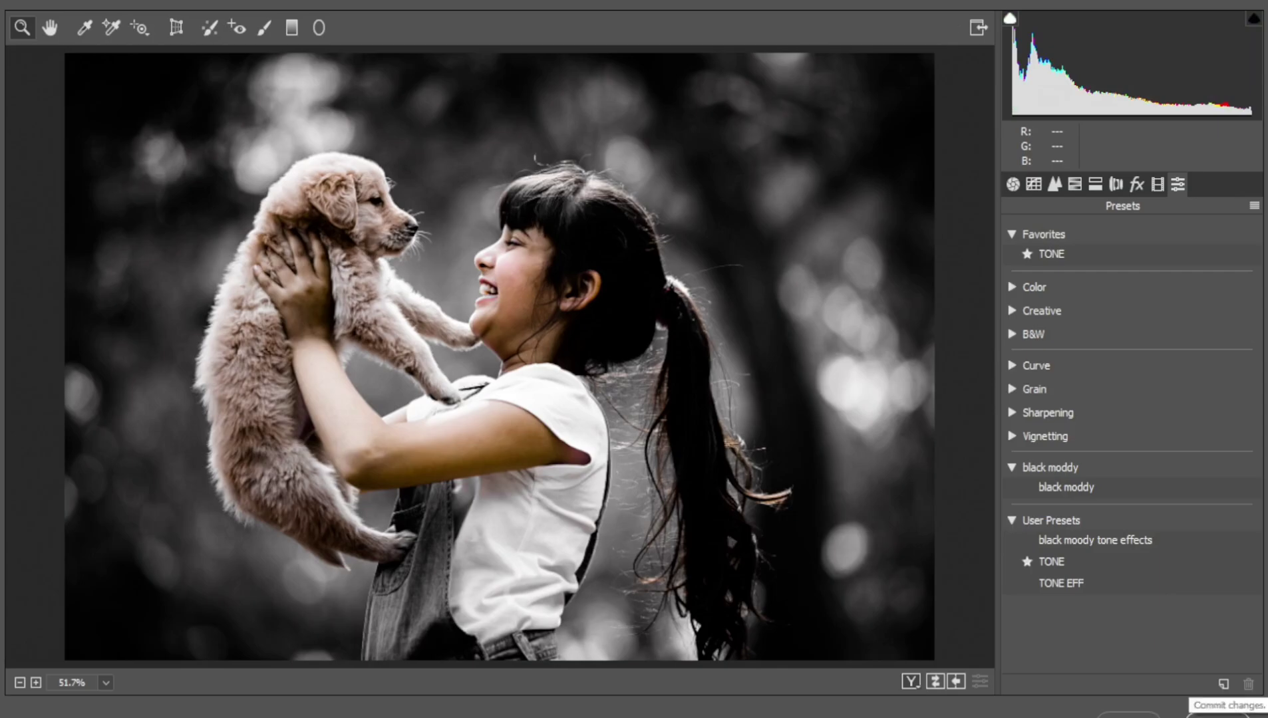
click(1205, 708)
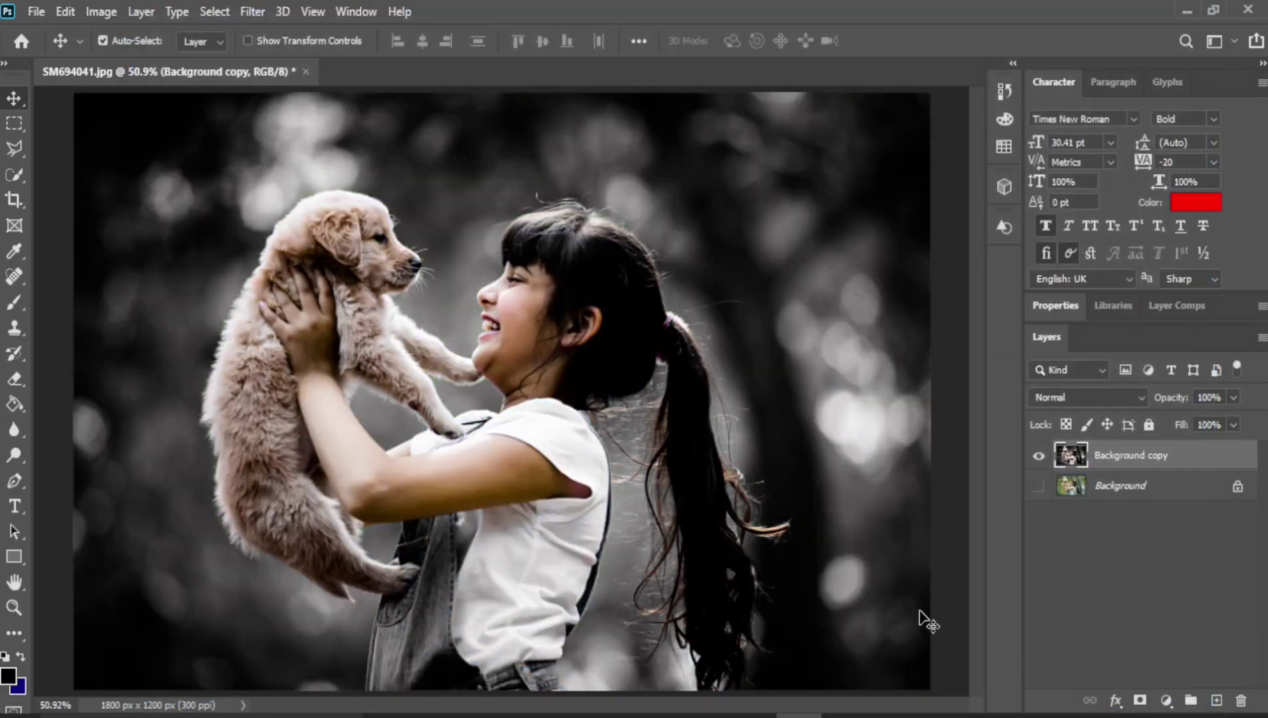
- Toggle Background copy visibility to compare with the original, then switch to the man-in-coat photo
click(1038, 486)
click(1038, 456)
click(1039, 457)
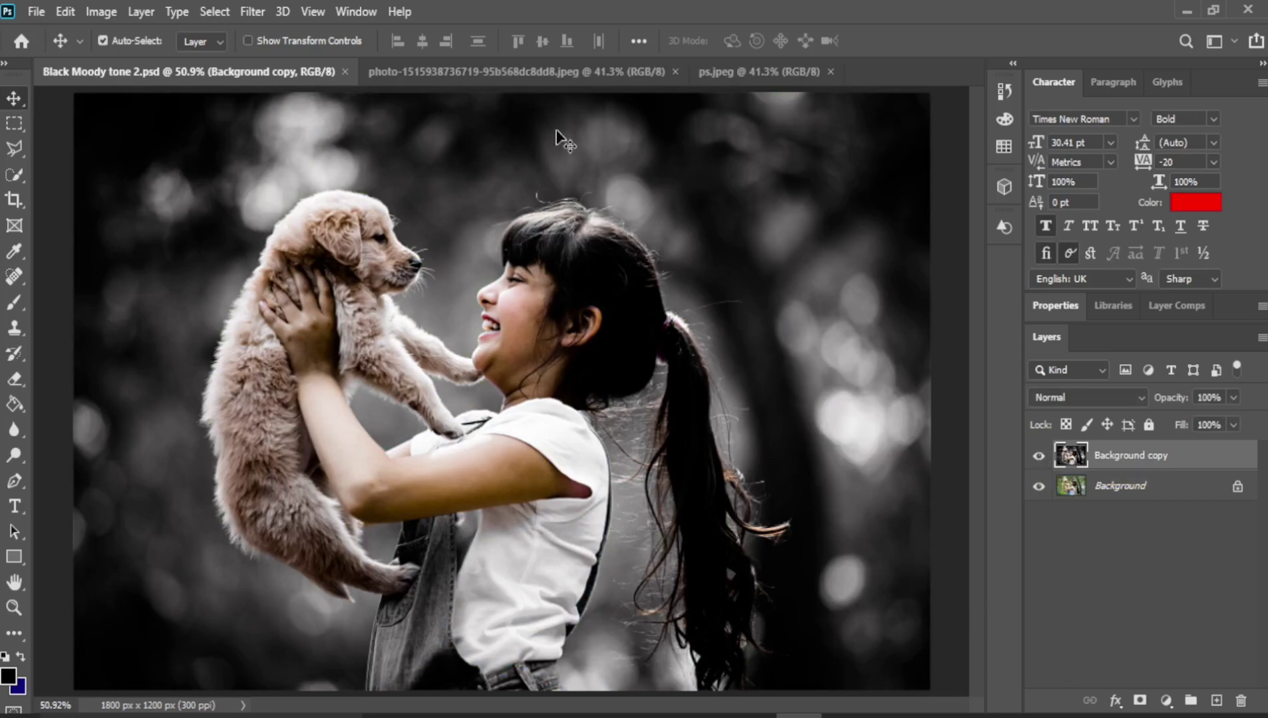
click(537, 78)
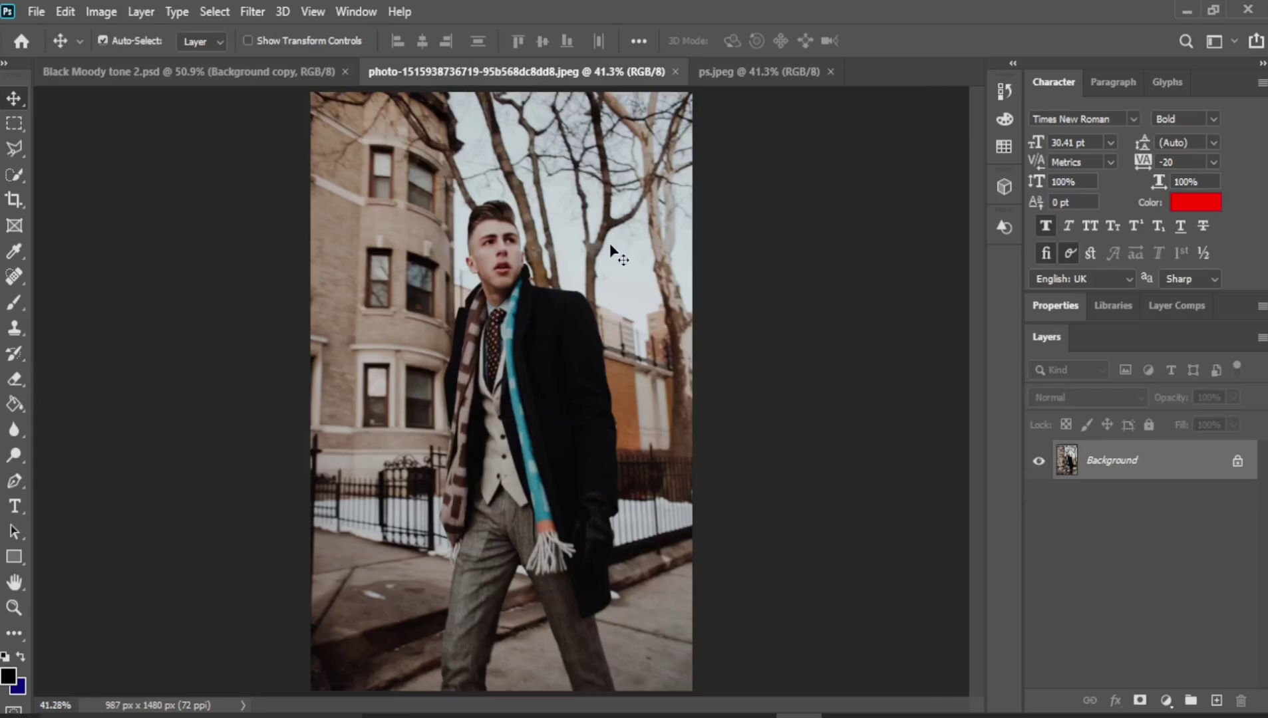
- Duplicate the photo to Layer 1 and apply the 'black moody tone effects' Camera Raw preset
key(ctrl+j)
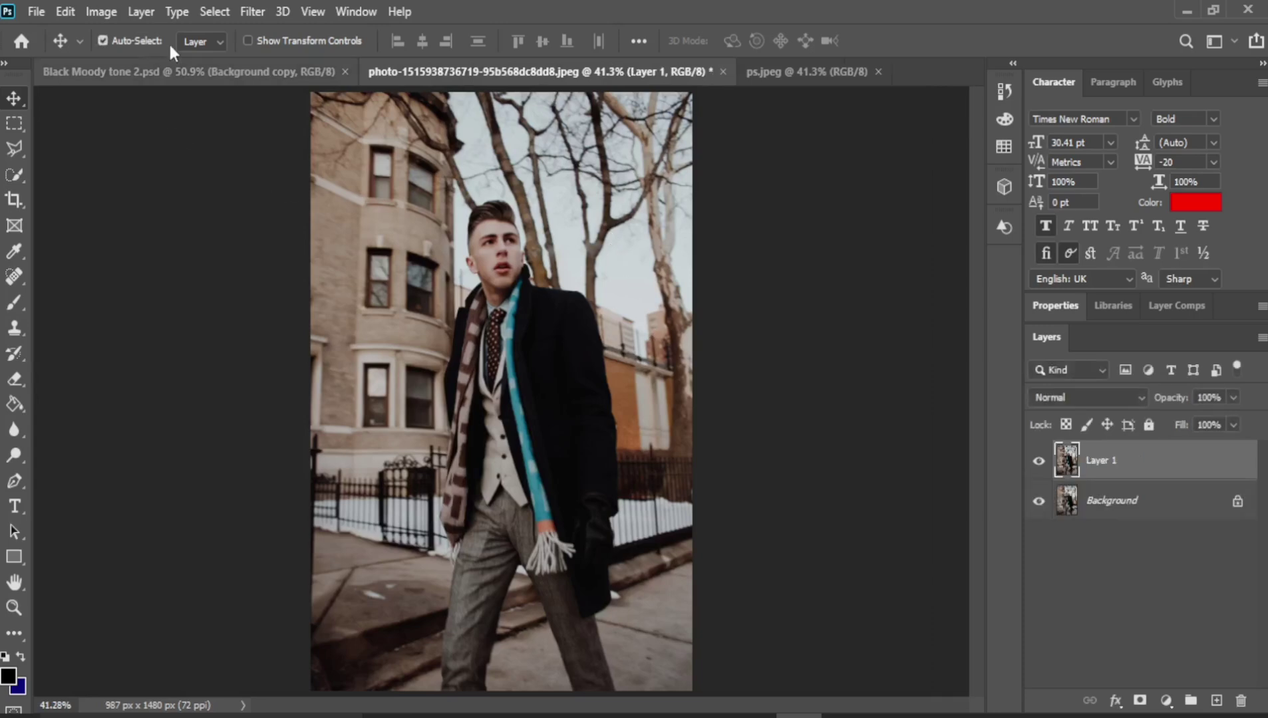
click(252, 12)
click(308, 130)
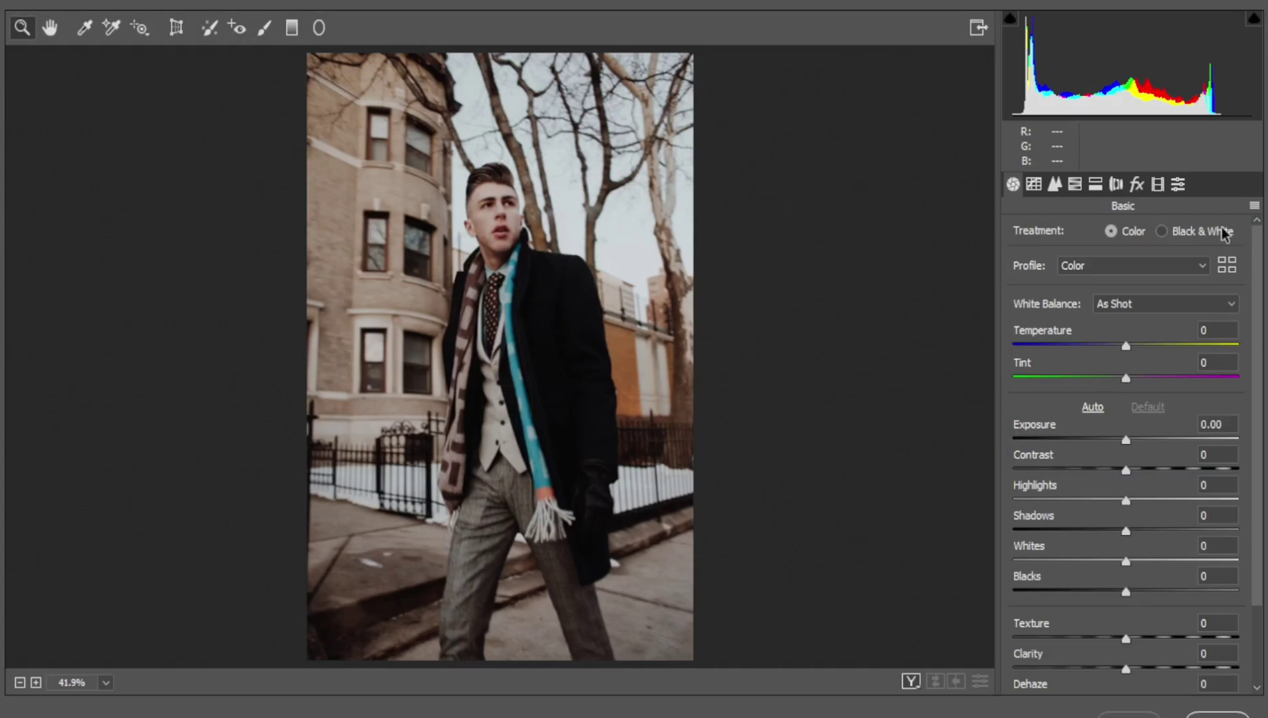
click(1177, 185)
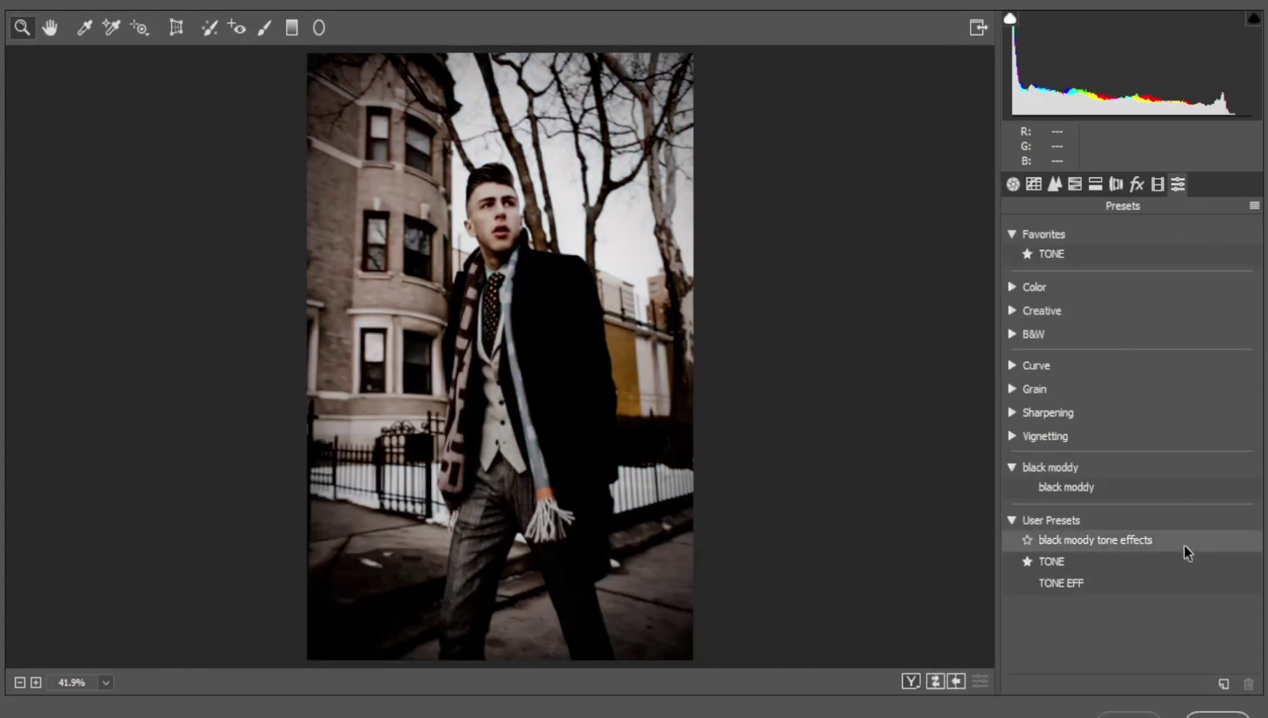
click(1184, 545)
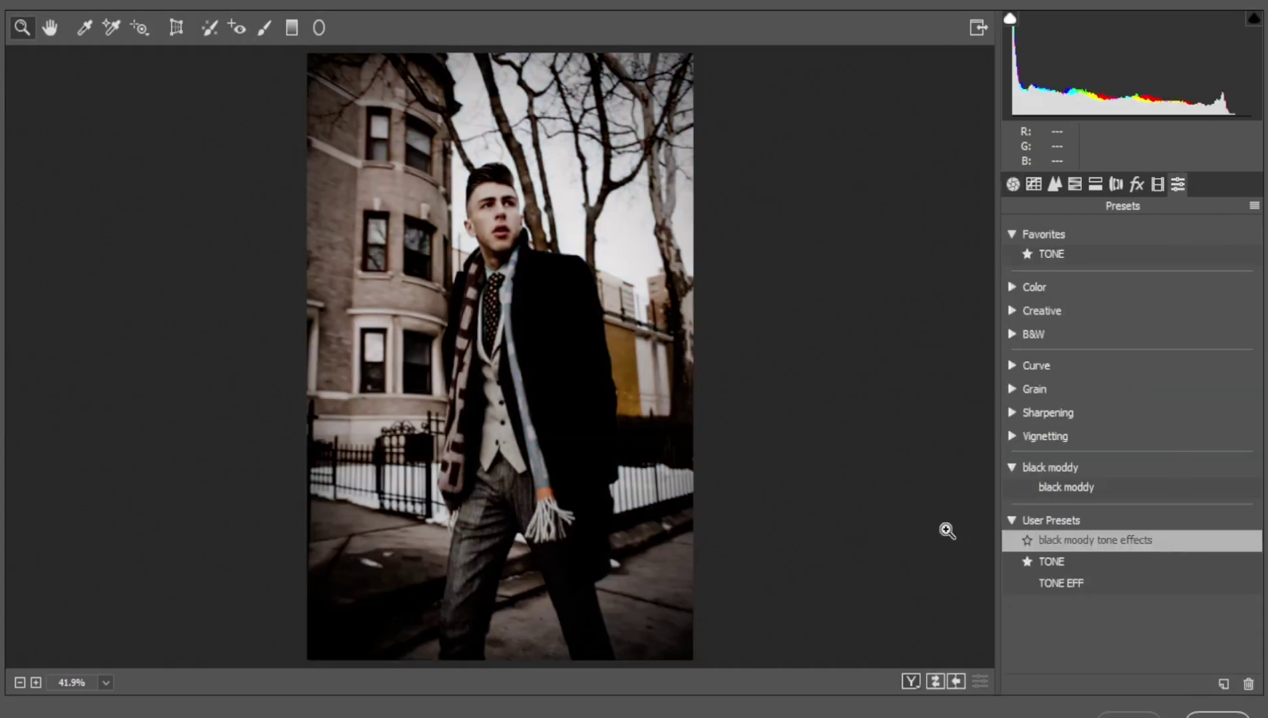
click(1217, 716)
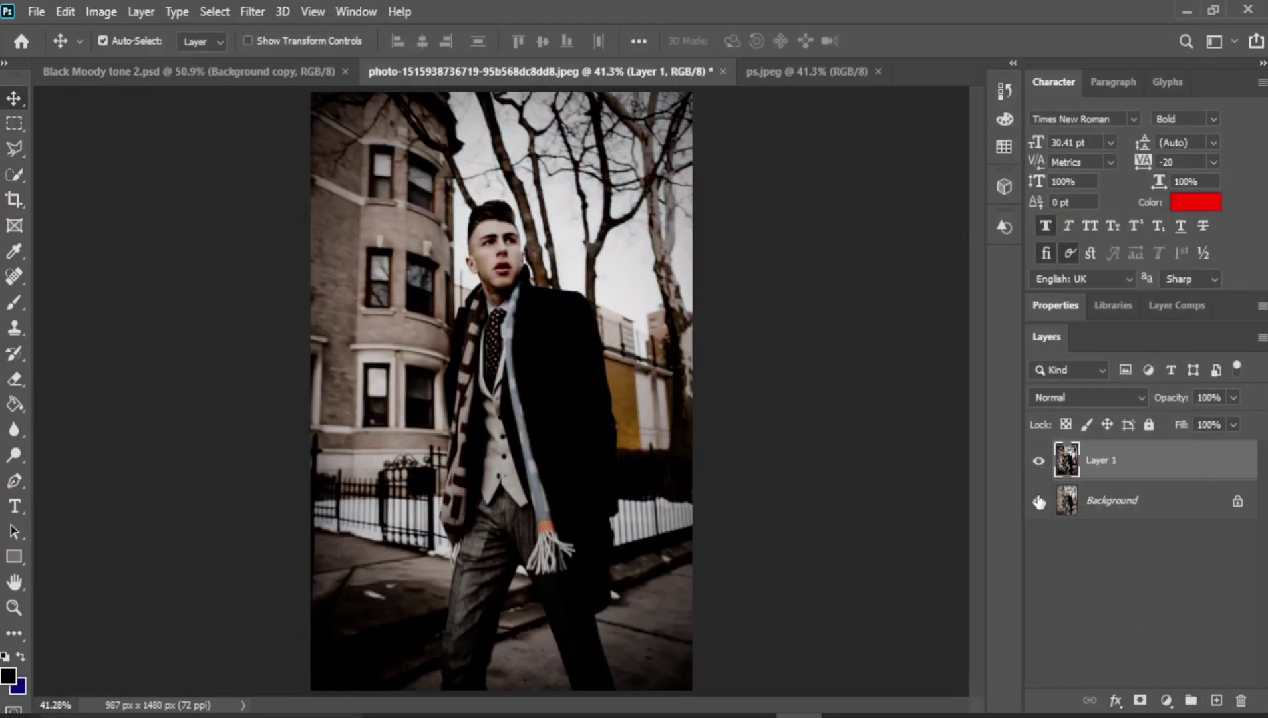
- Toggle Layer 1 to compare with the original, then switch to the ps.jpeg bride photo
click(1039, 462)
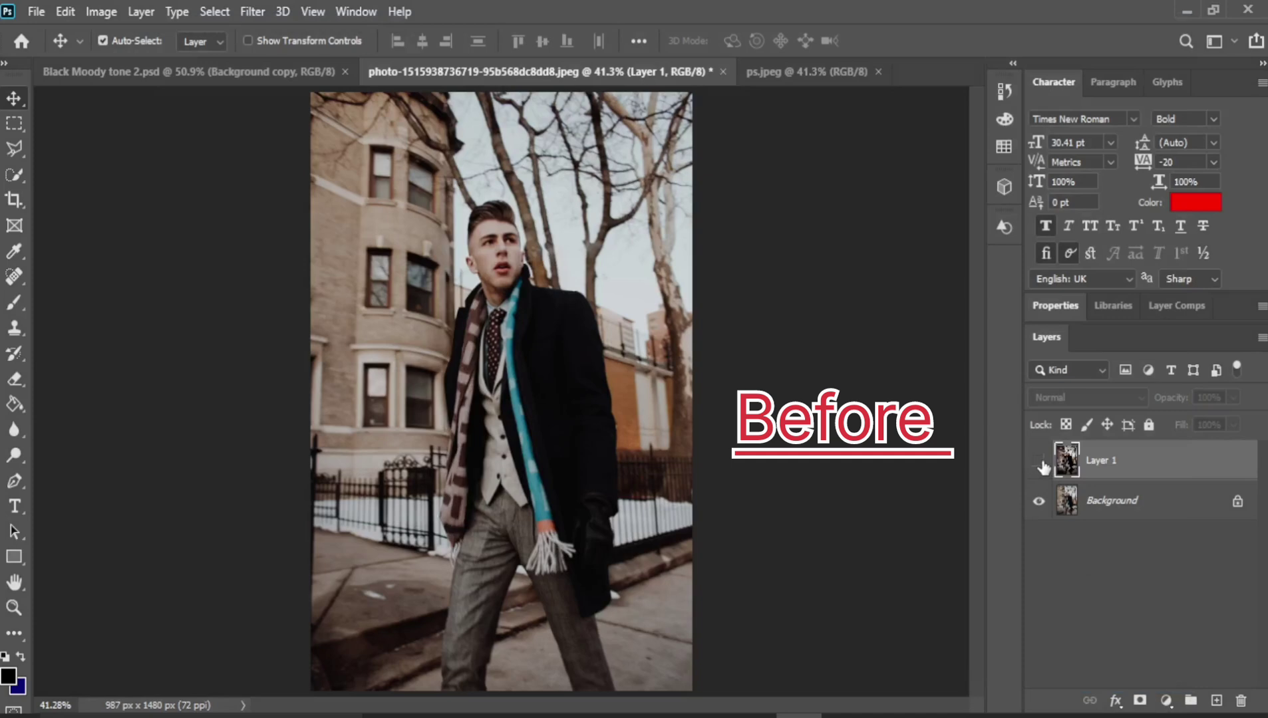
click(1039, 462)
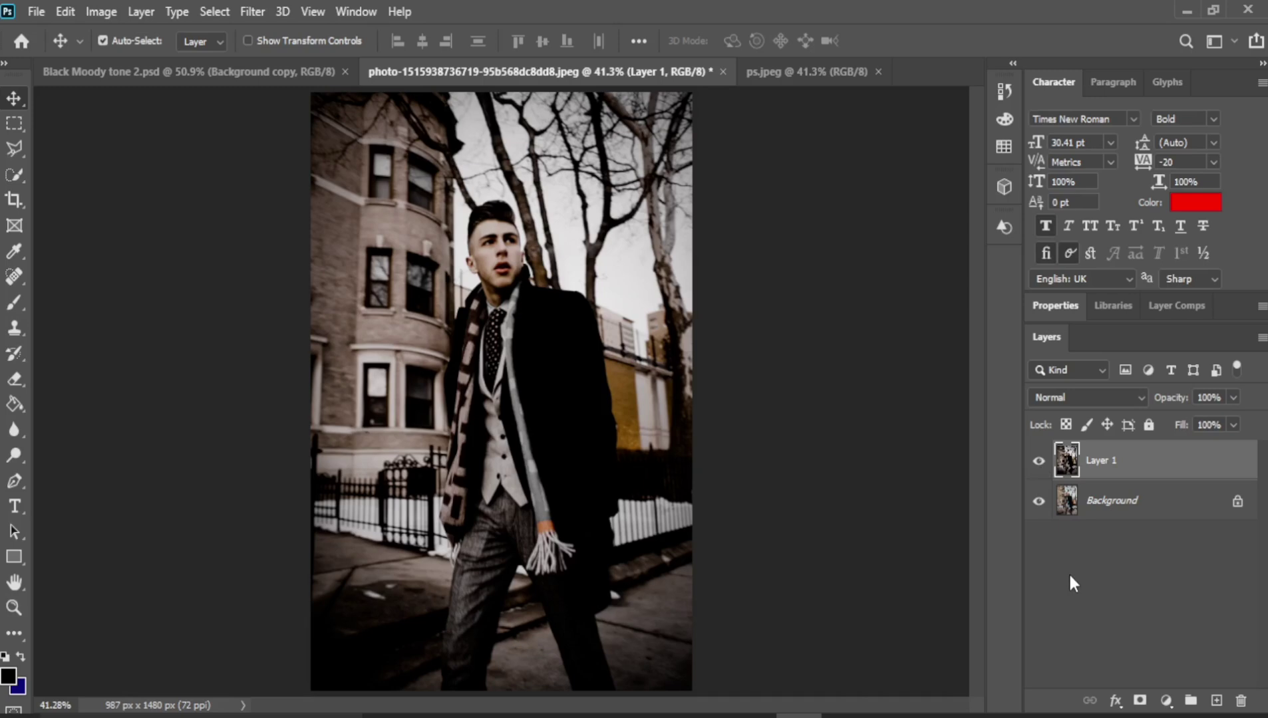
click(834, 71)
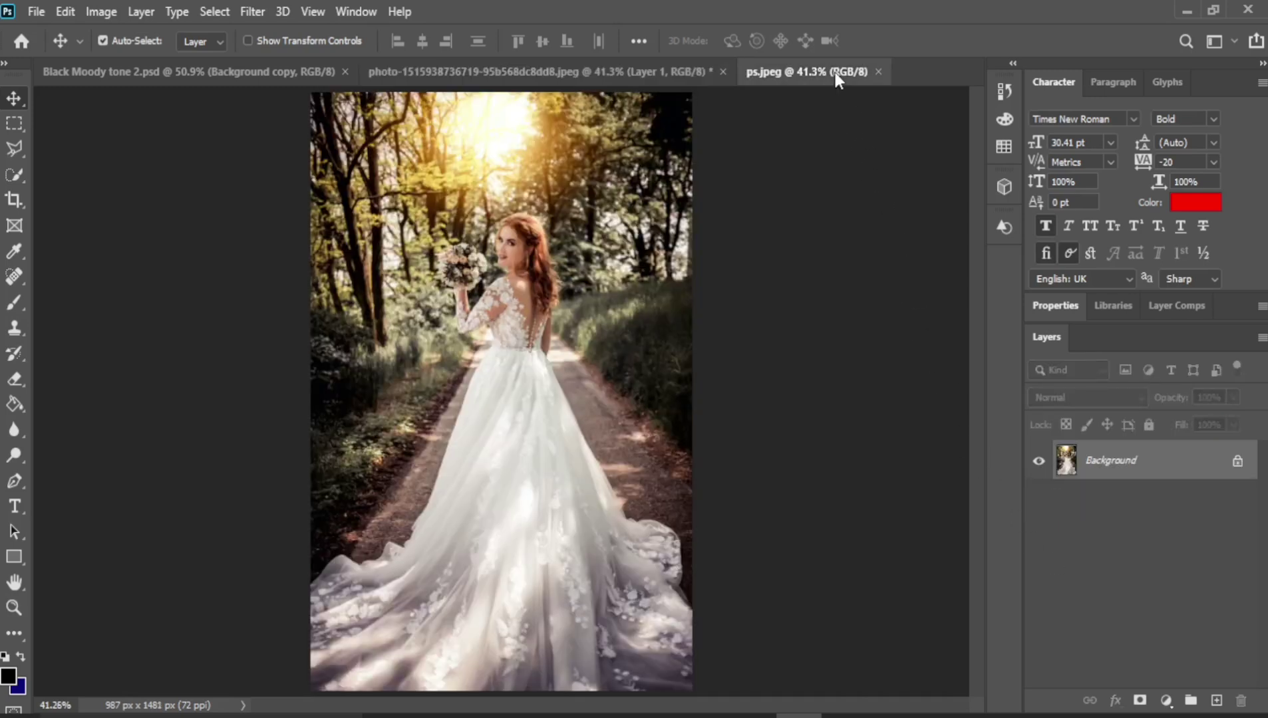
- Apply the 'black moody tone effects' Camera Raw preset to a duplicated Layer 1, then compare before/after
drag(1125, 460, 911, 456)
click(252, 11)
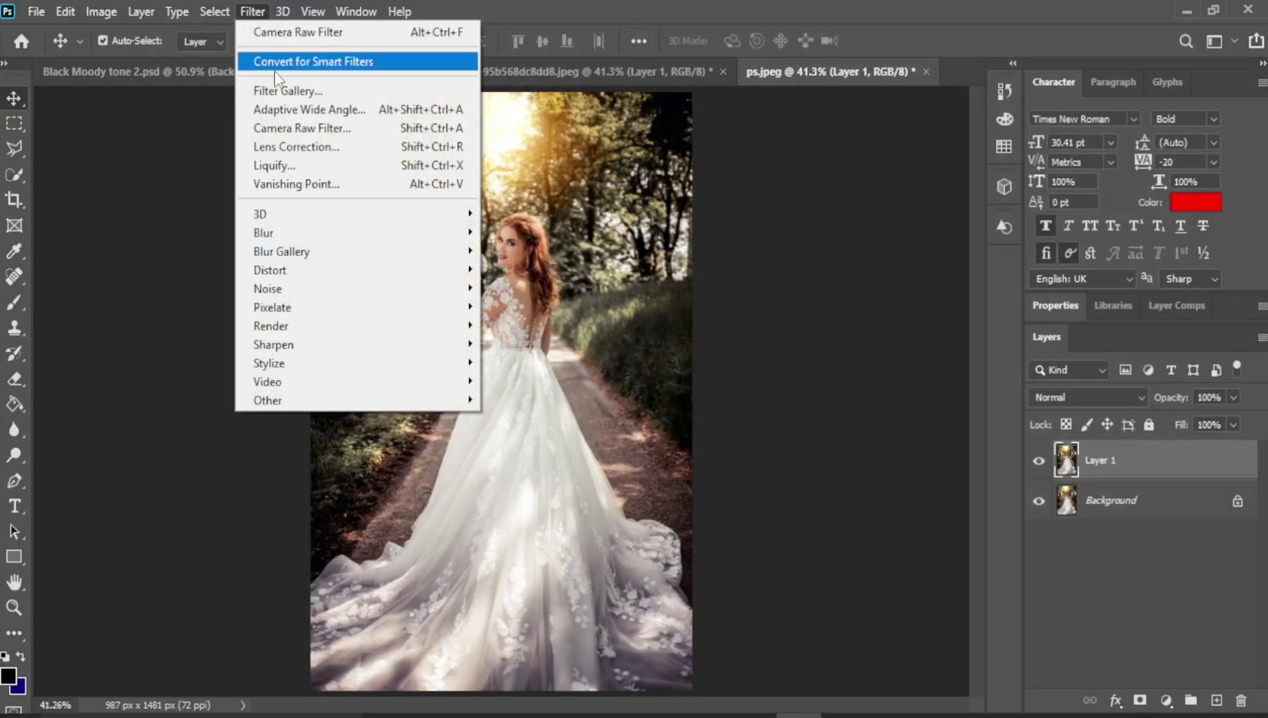
click(292, 127)
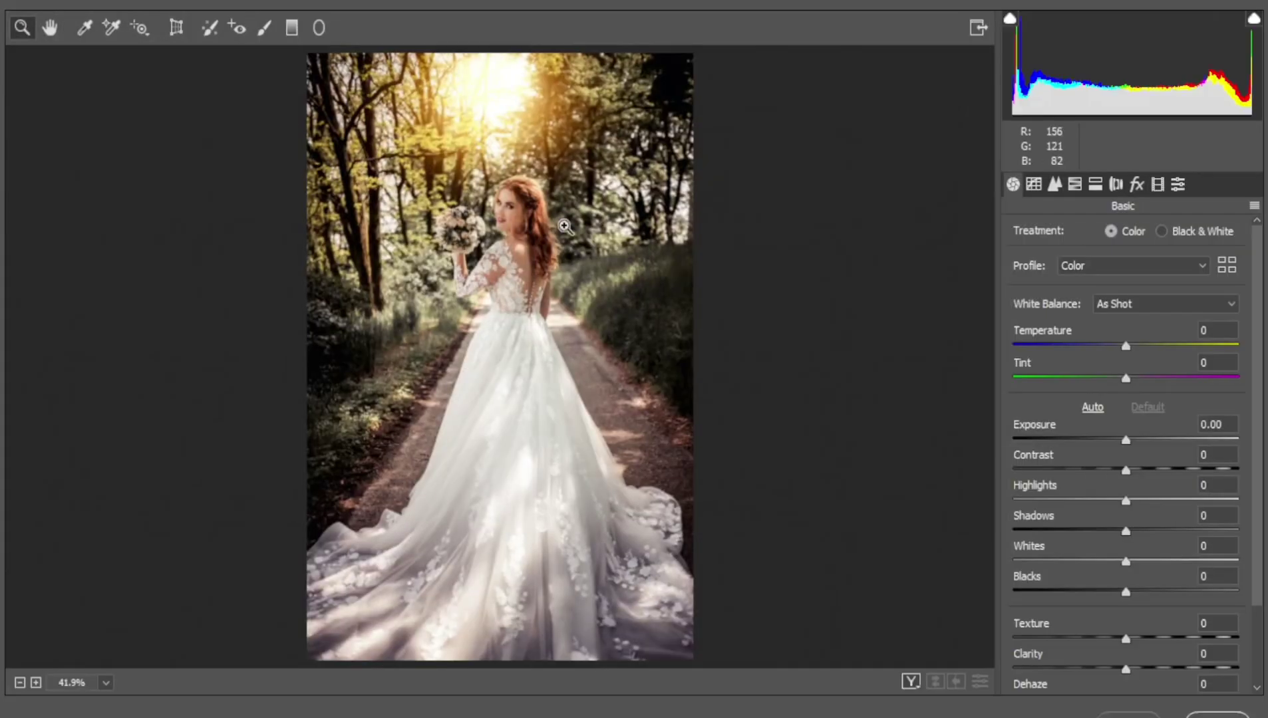
click(1177, 184)
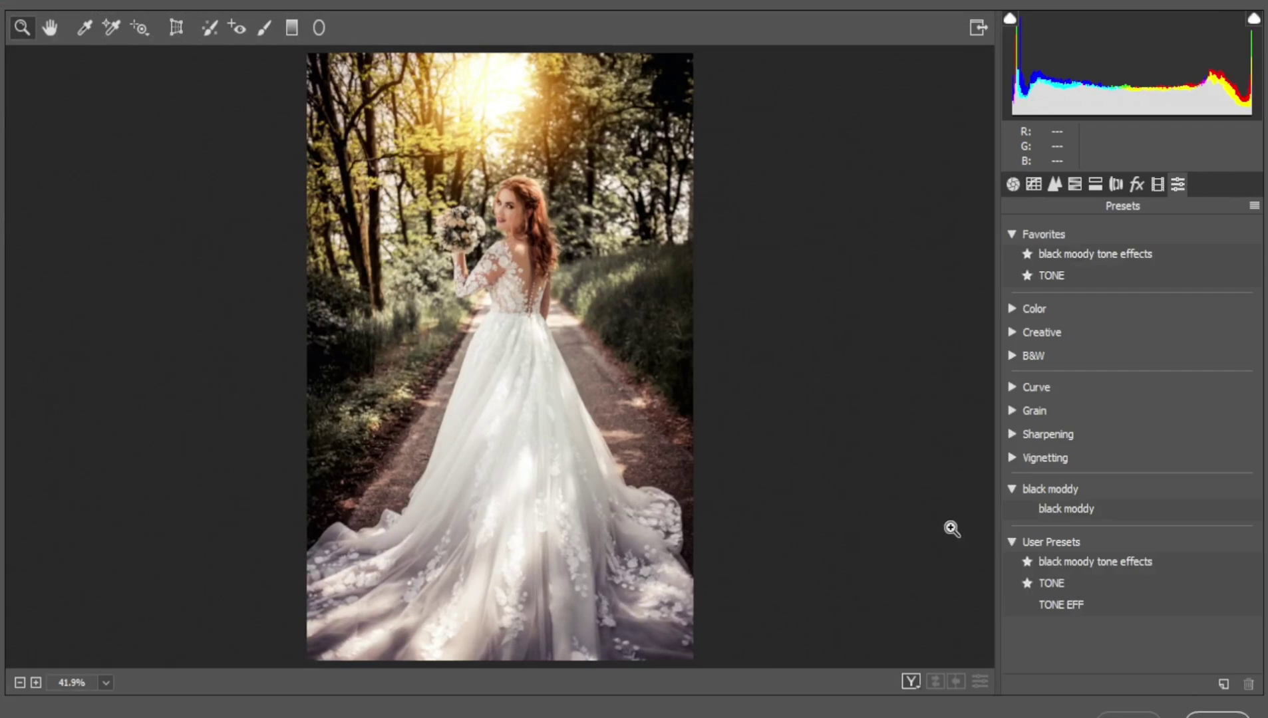
click(1038, 563)
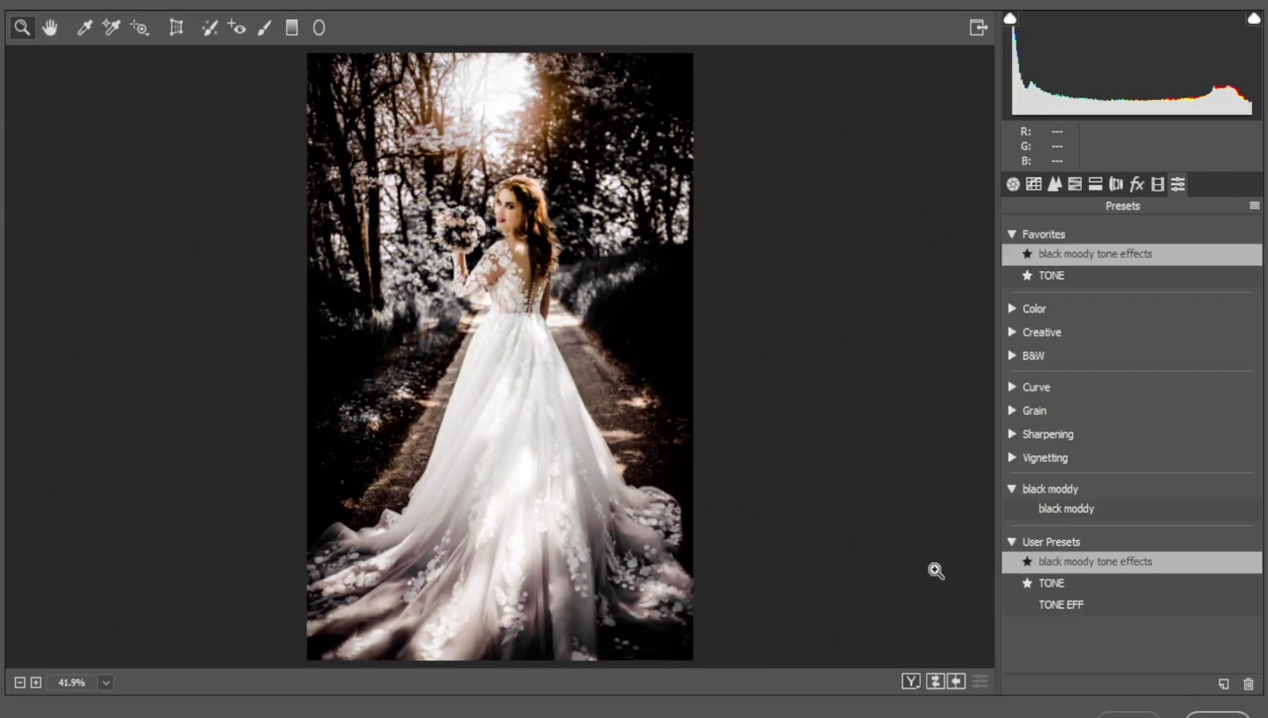
click(1217, 715)
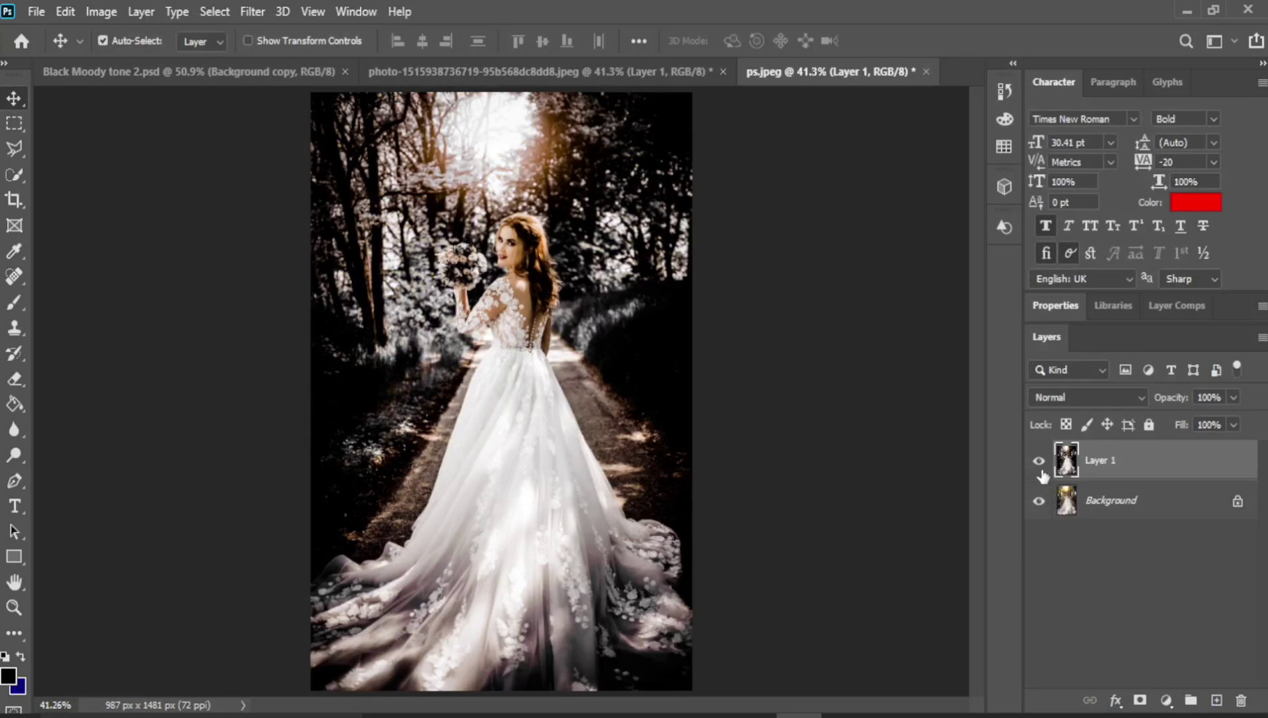
click(1039, 469)
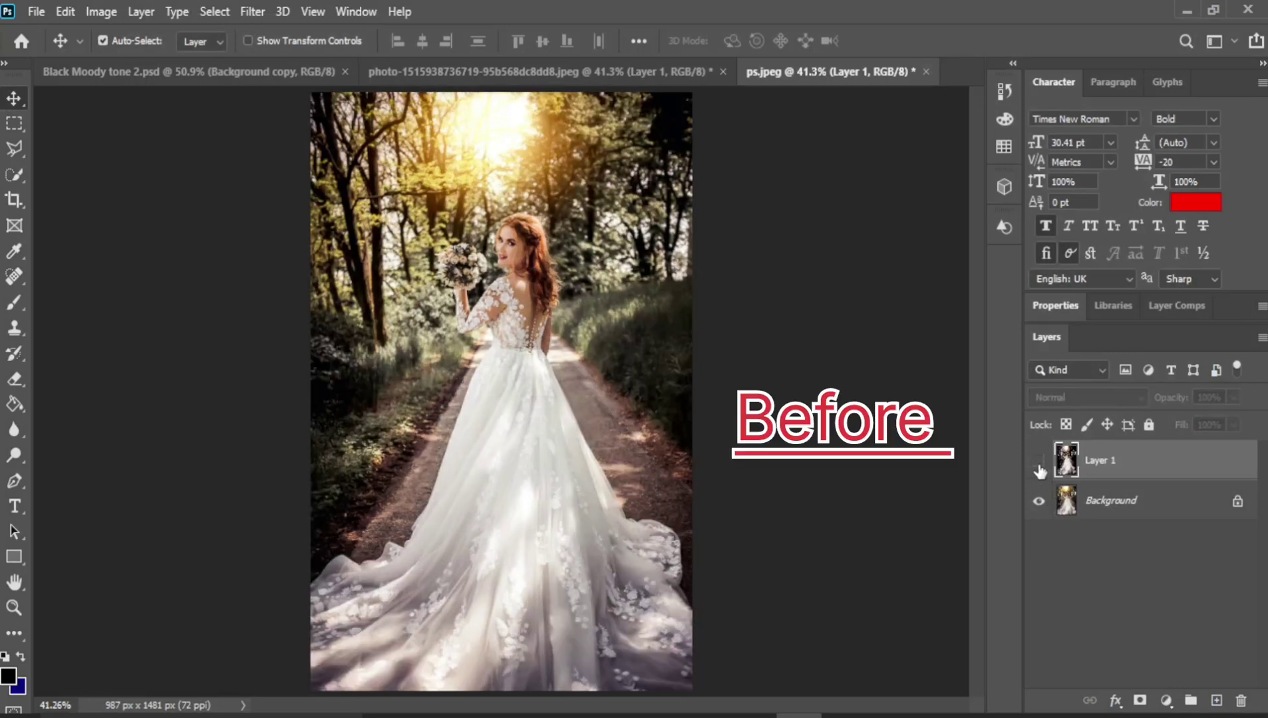
click(1039, 467)
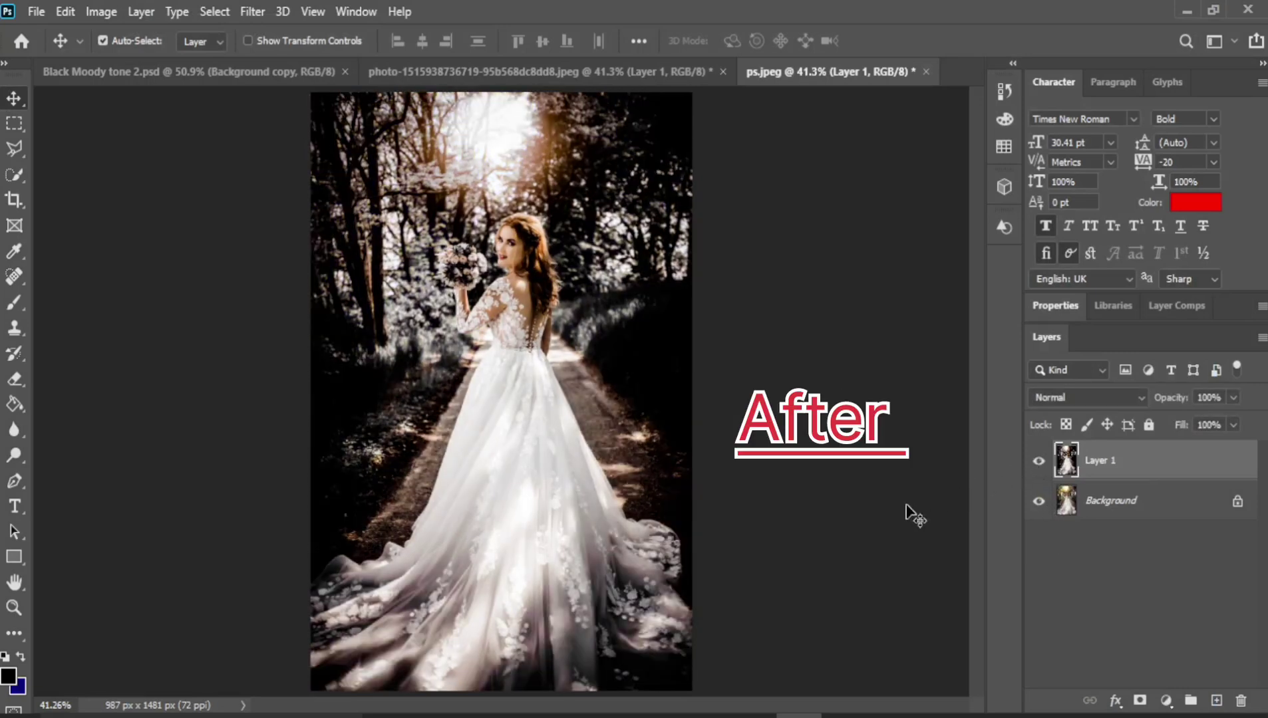